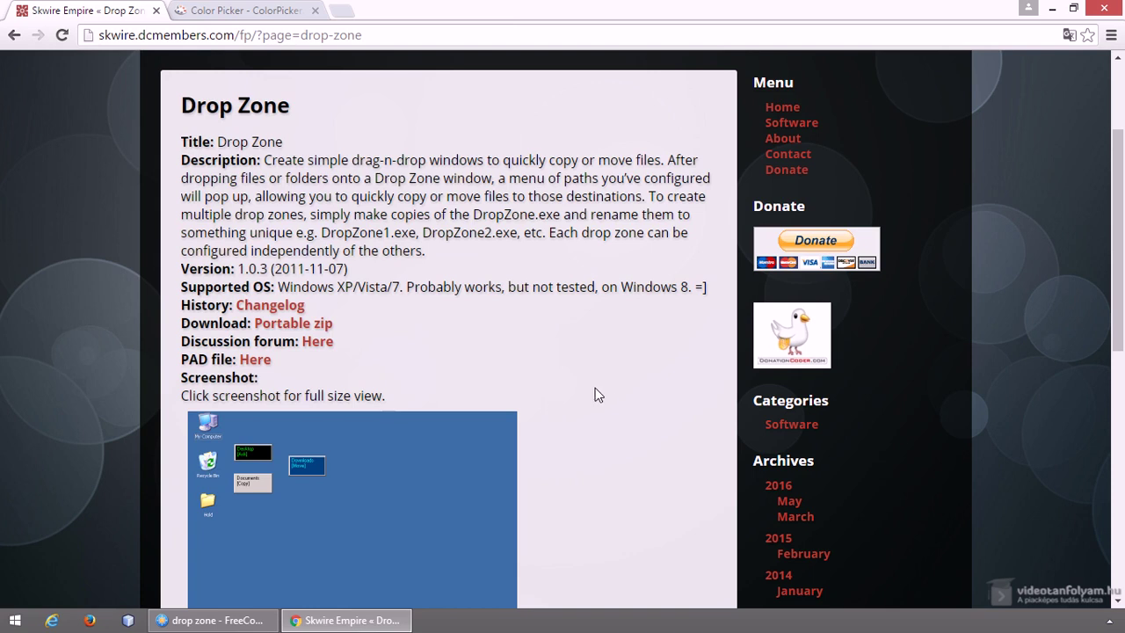
Switch to FreeCommander and check the letoltesek download folder and the drop zone program folder
{"action": "left_click", "coordinate": [250, 619]}
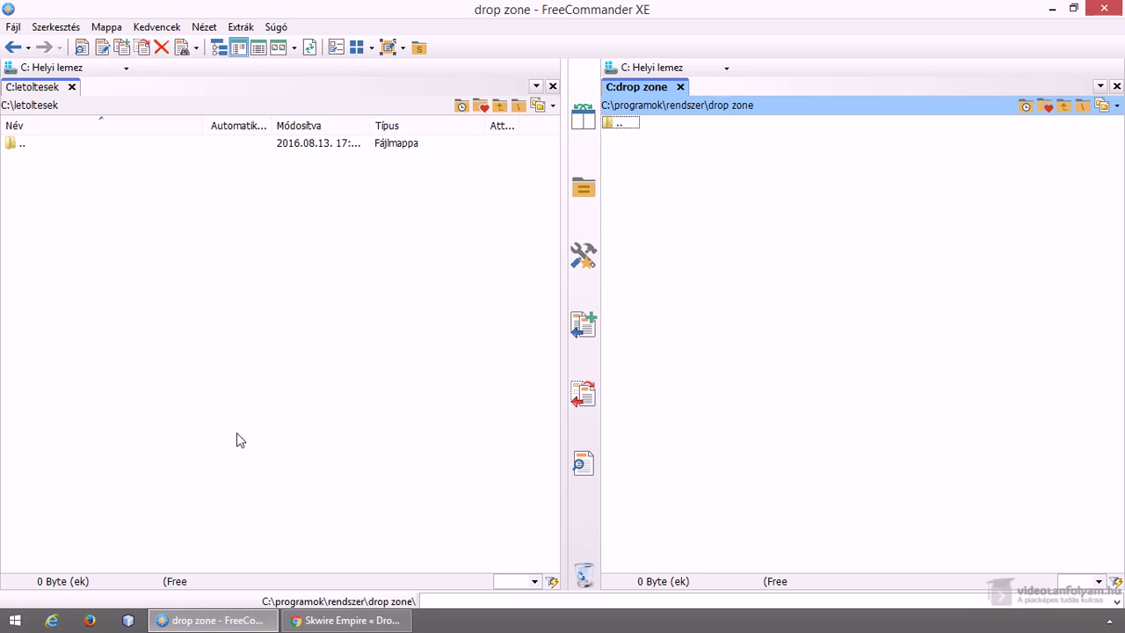
{"action": "left_click", "coordinate": [54, 154]}
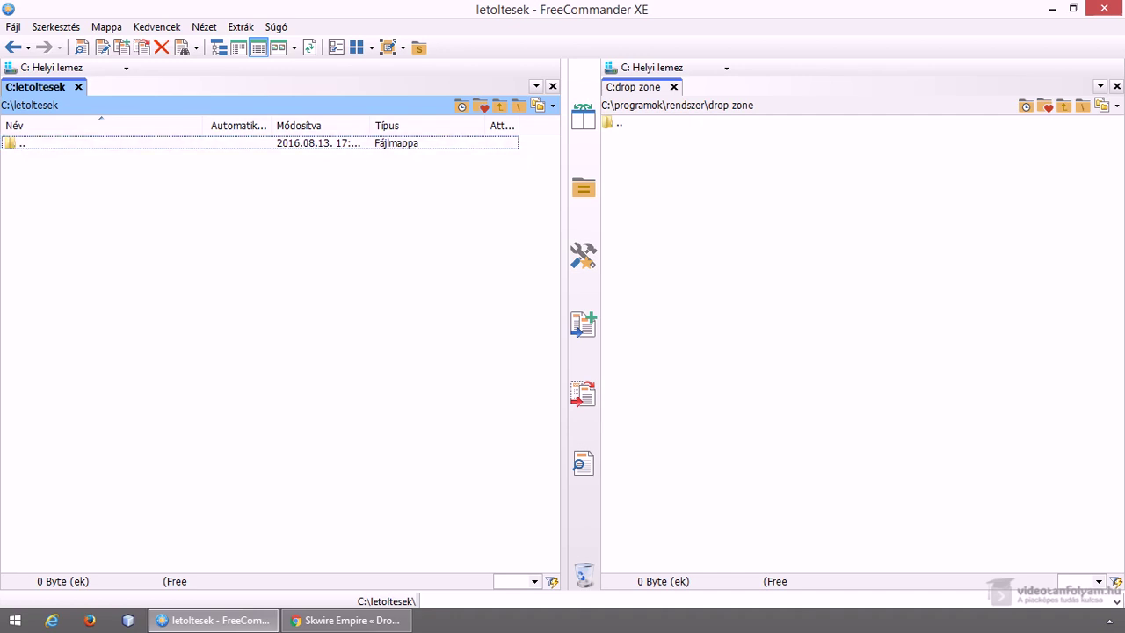
{"action": "left_click", "coordinate": [657, 143]}
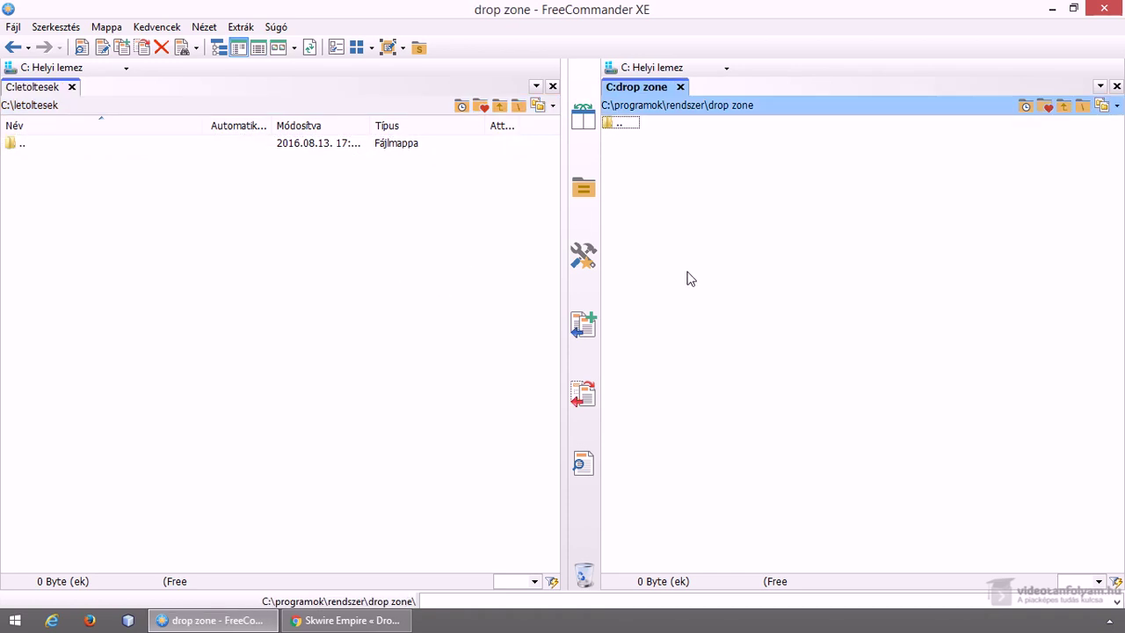
{"action": "left_click", "coordinate": [40, 145]}
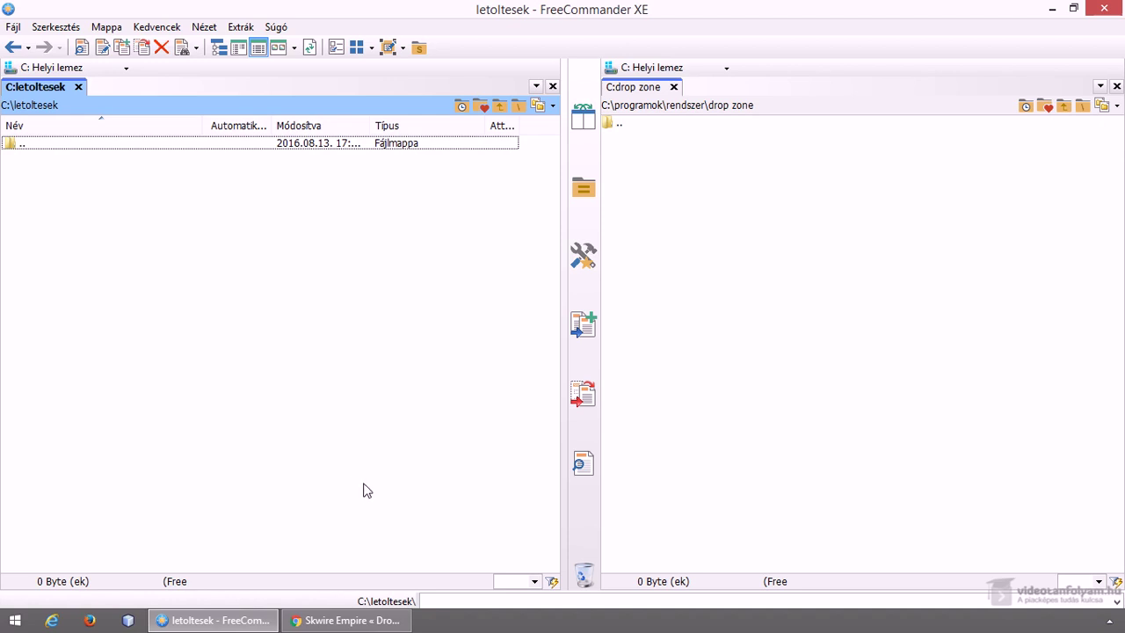
Switch to Chrome and download the portable zip from the Drop Zone page
{"action": "left_click", "coordinate": [344, 620]}
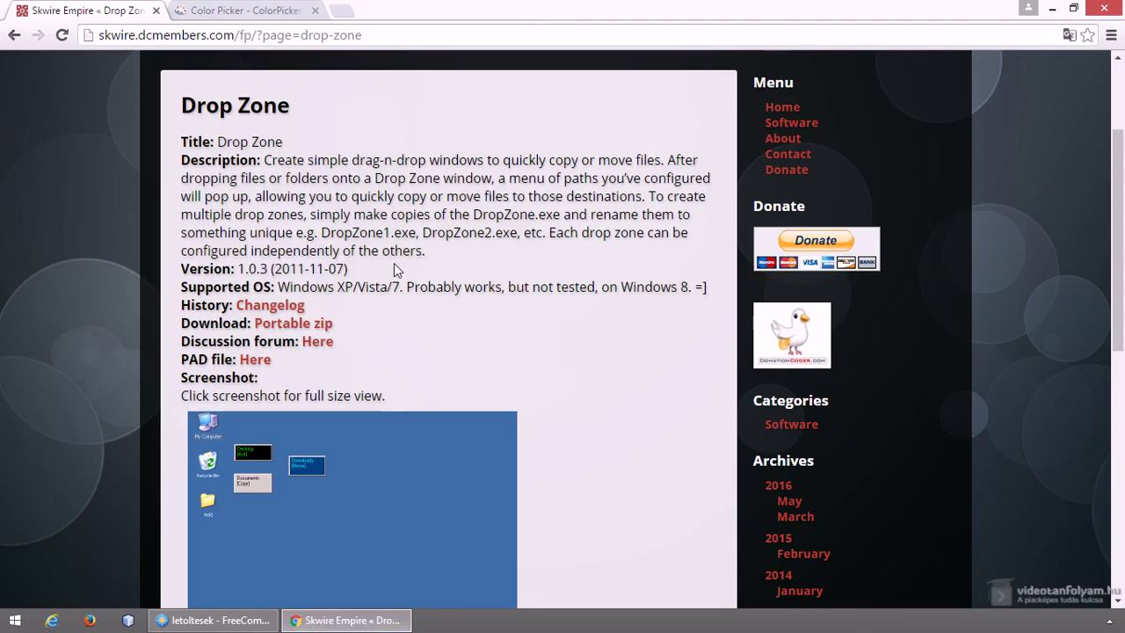
{"action": "left_click", "coordinate": [383, 39]}
{"action": "left_click", "coordinate": [408, 182]}
{"action": "left_click", "coordinate": [303, 327]}
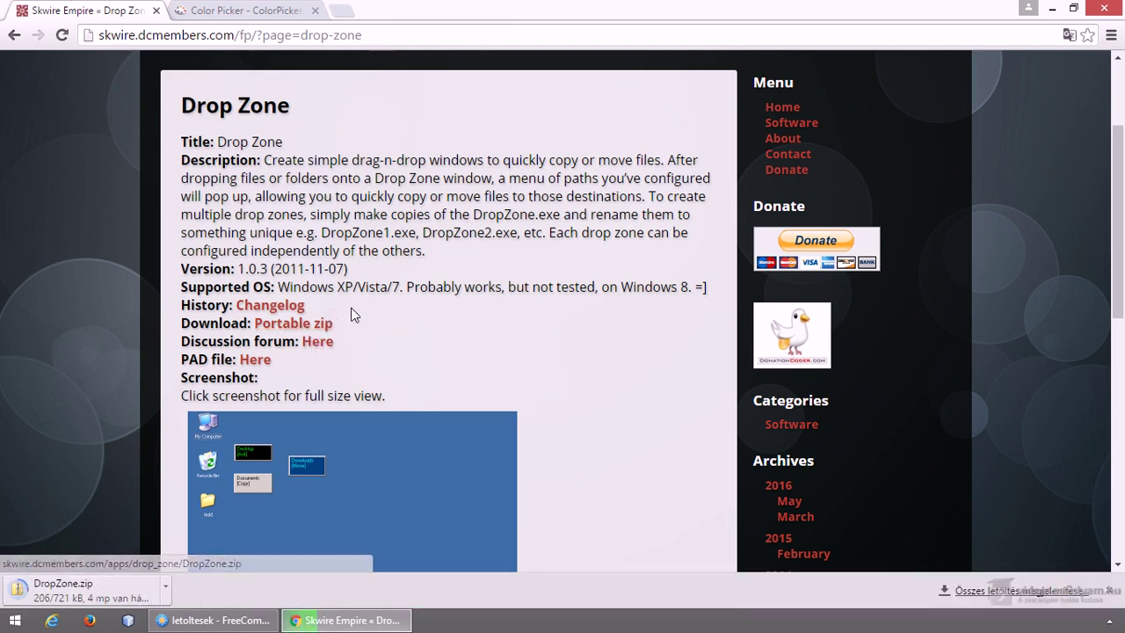
In FreeCommander, copy DropZone.exe out of the downloaded DropZone.zip into C:\programok\rendszer\drop zone
{"action": "left_click", "coordinate": [246, 624]}
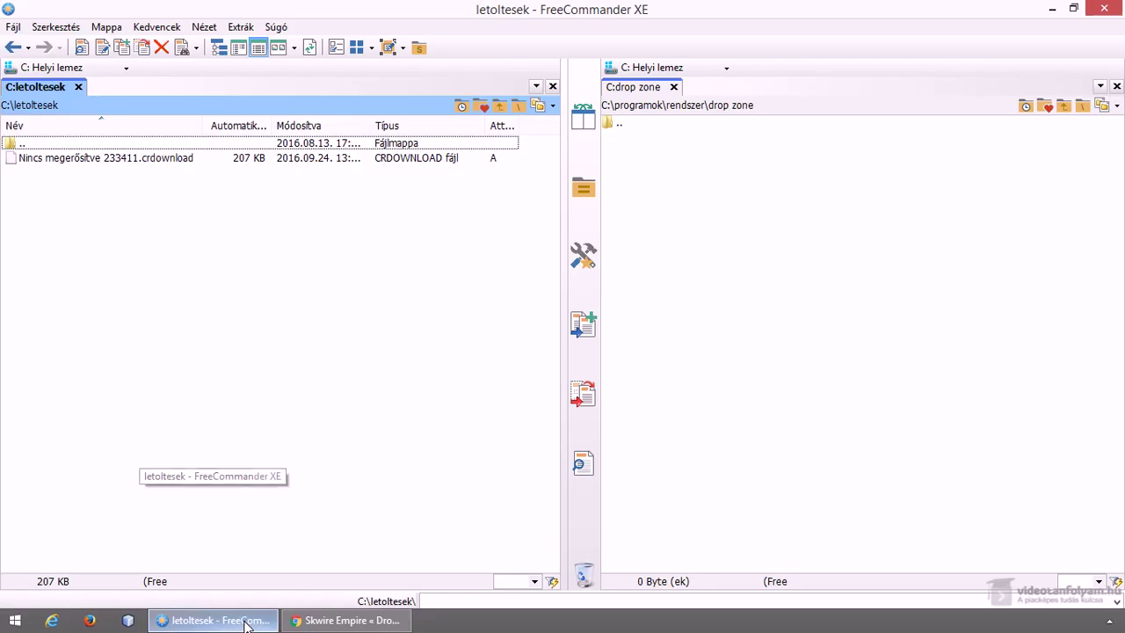
{"action": "key", "text": "Down"}
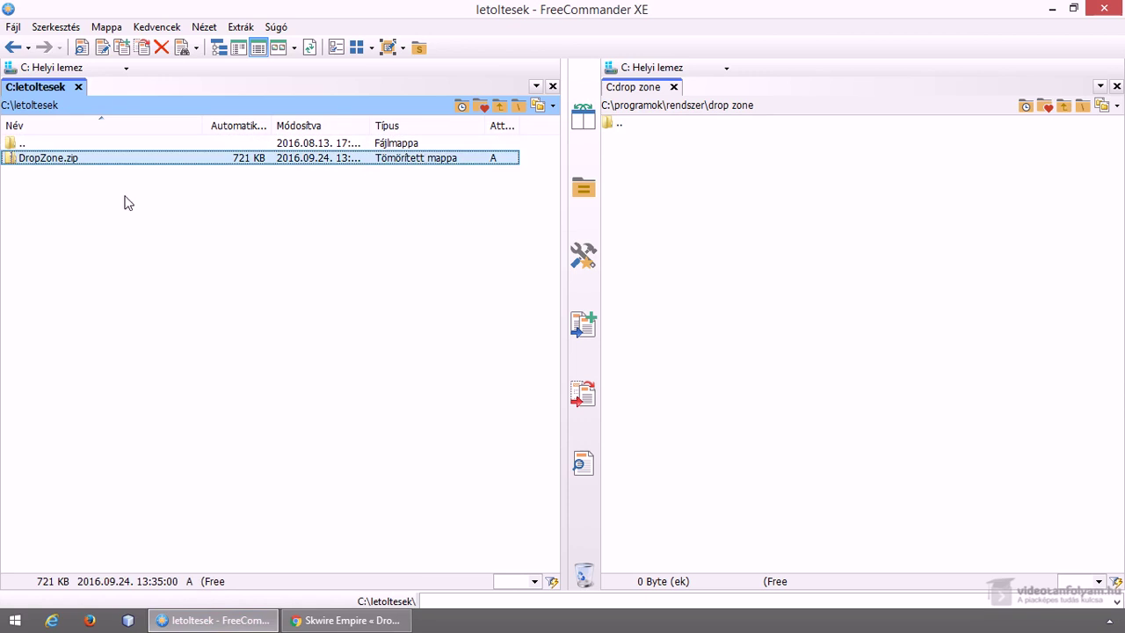
{"action": "double_click", "coordinate": [69, 158]}
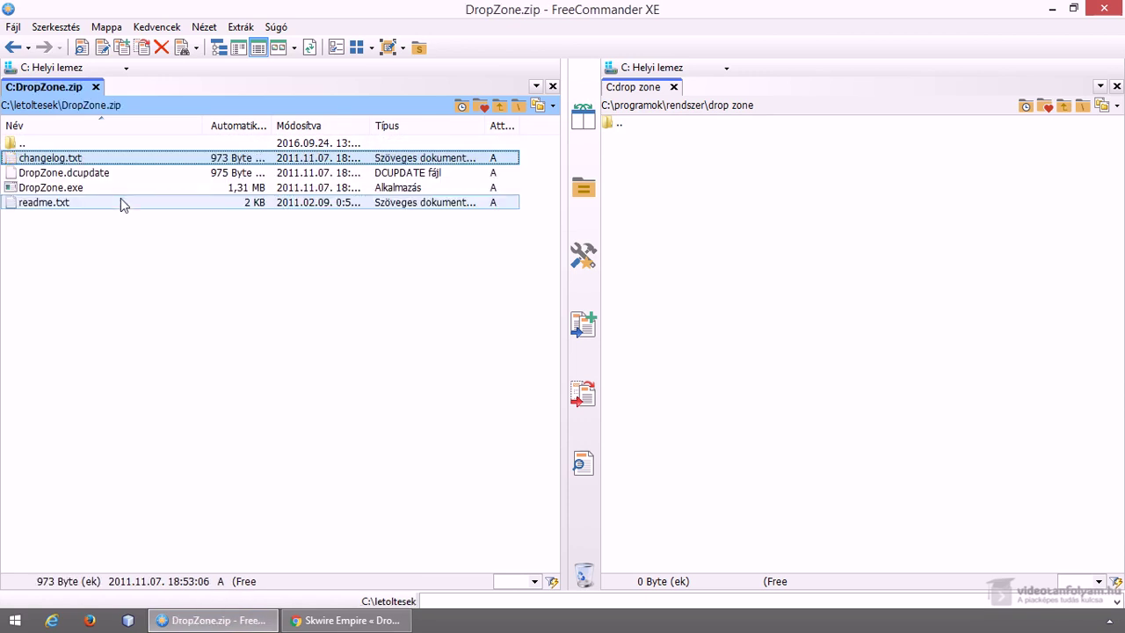
{"action": "left_click", "coordinate": [116, 187]}
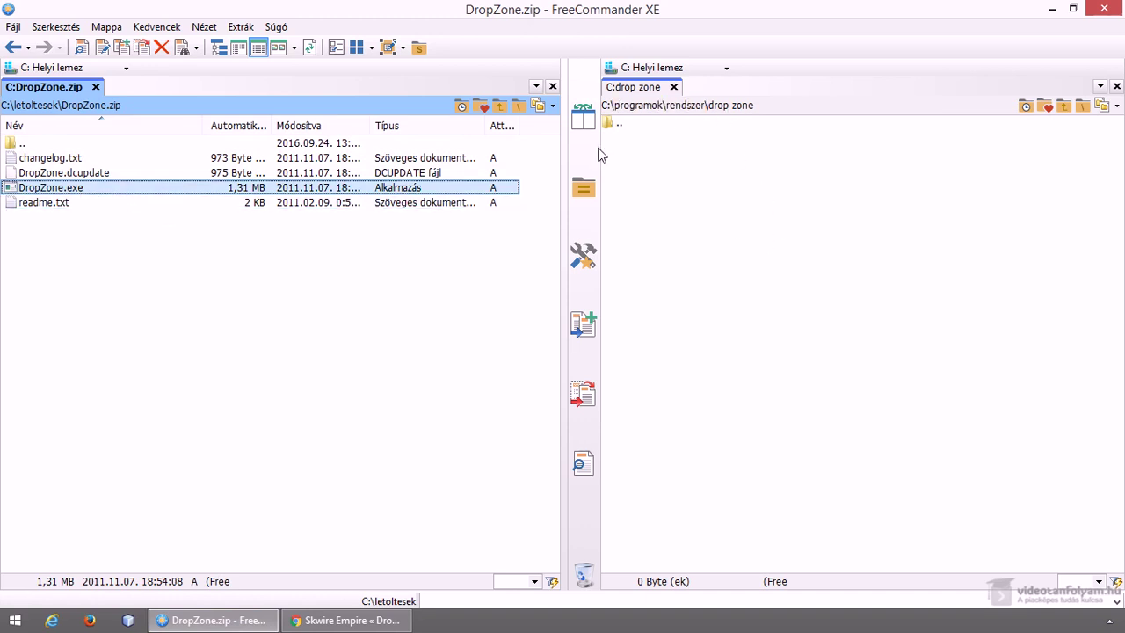
{"action": "key", "text": "F5"}
Switch to Chrome and view the full-size screenshot of sample drop zones on the Drop Zone page
{"action": "left_click", "coordinate": [373, 612]}
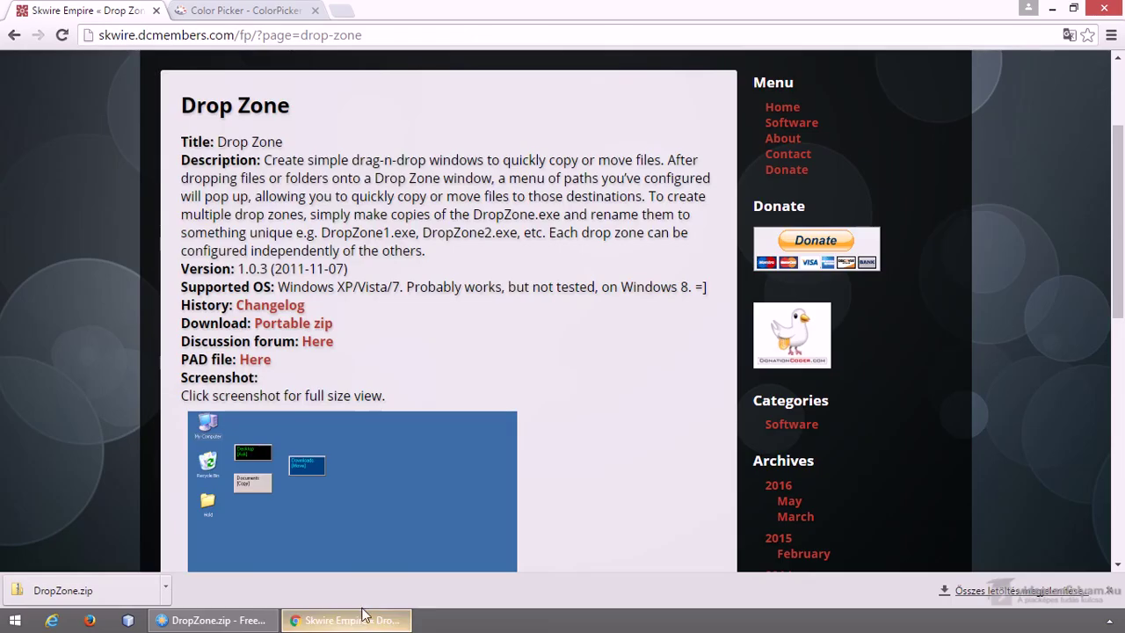
{"action": "scroll", "coordinate": [377, 400], "scroll_direction": "down", "scroll_amount": 1}
{"action": "left_click", "coordinate": [377, 401]}
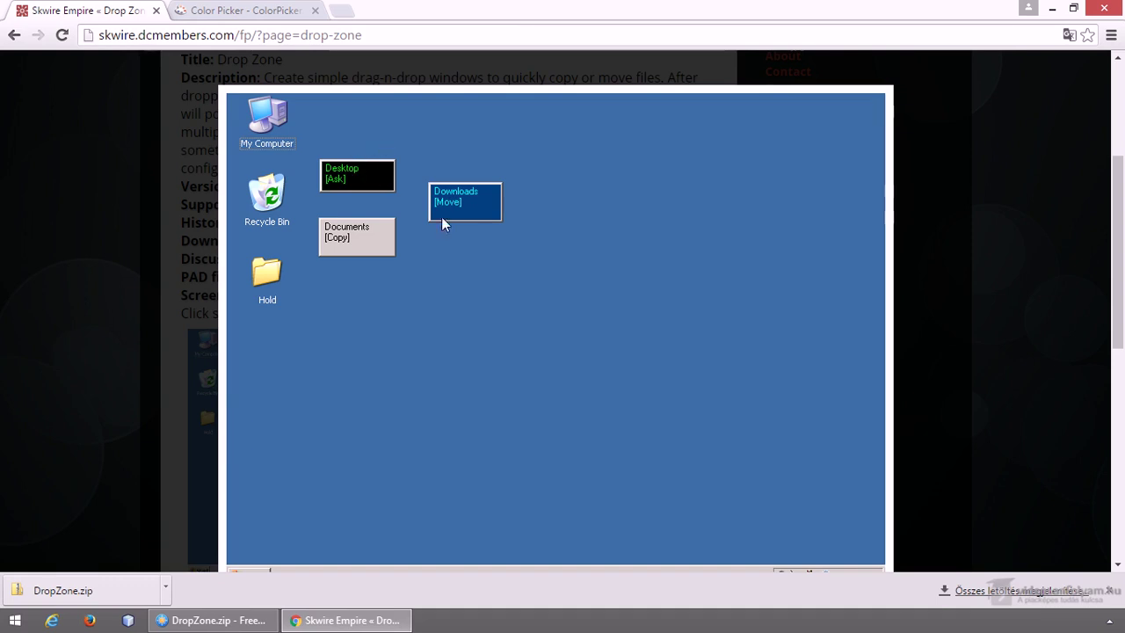
Switch to FreeCommander and launch DropZone.exe from the drop zone folder
{"action": "left_click", "coordinate": [220, 620]}
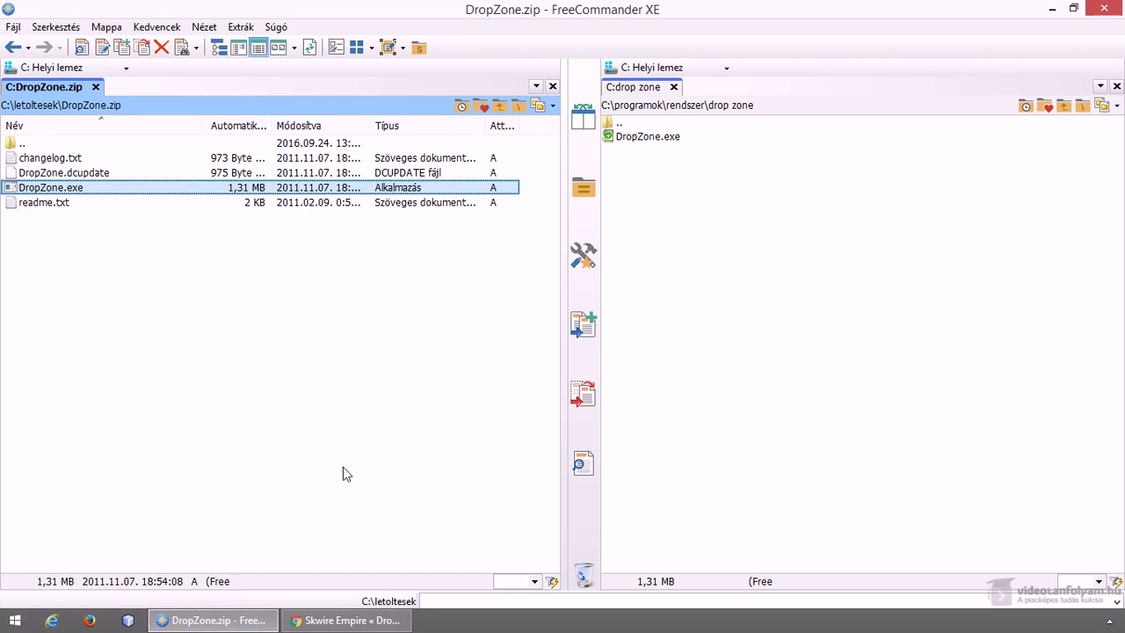
{"action": "left_click", "coordinate": [649, 138]}
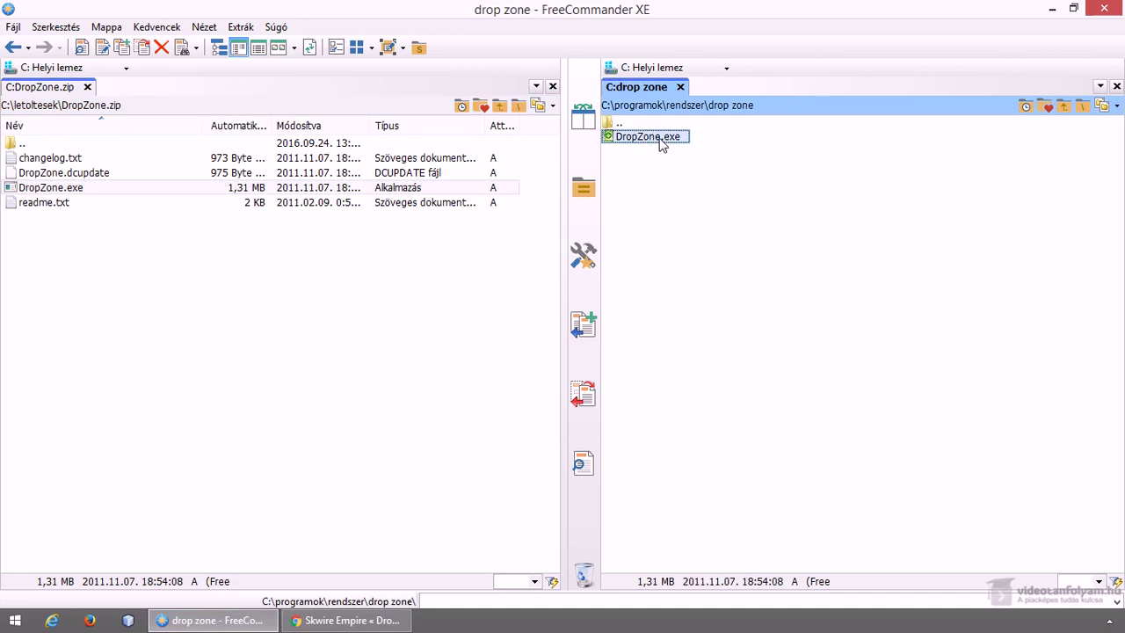
{"action": "double_click", "coordinate": [661, 145]}
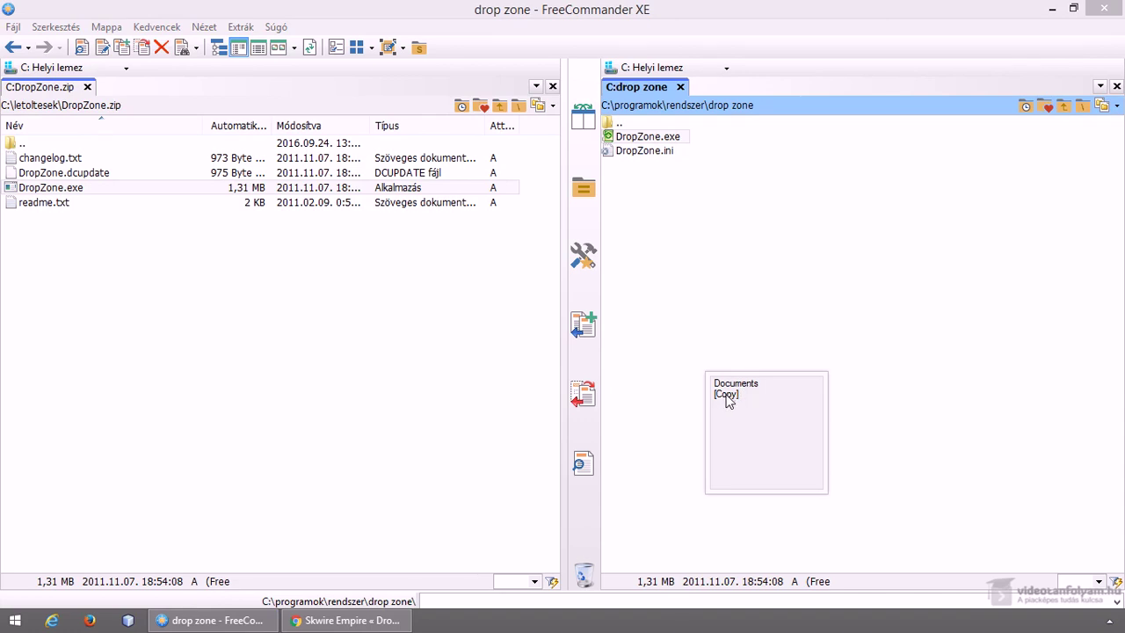
Open the drop zone's settings file for editing and reposition the Notepad window lower on the screen
{"action": "right_click", "coordinate": [751, 419]}
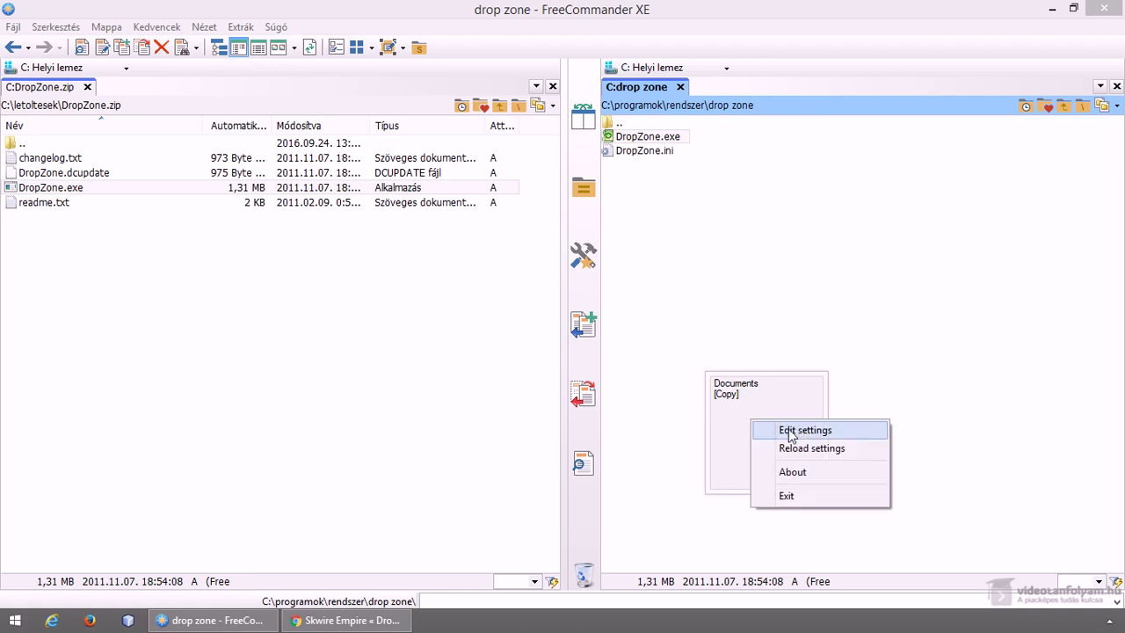
{"action": "left_click", "coordinate": [815, 437]}
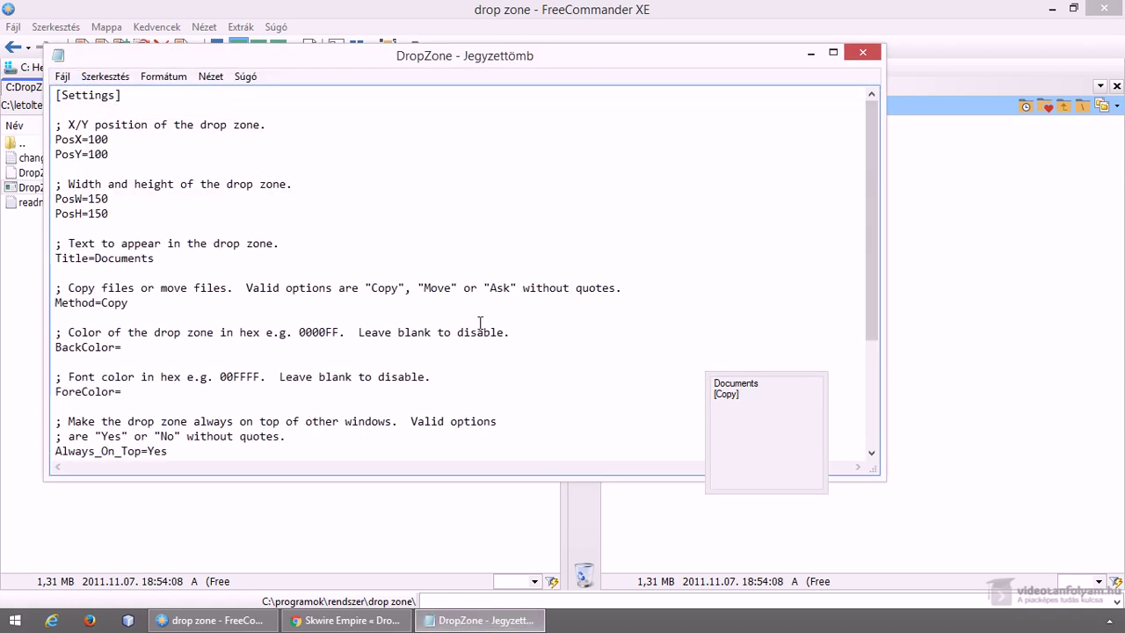
{"action": "left_click_drag", "start_coordinate": [263, 65], "coordinate": [299, 106]}
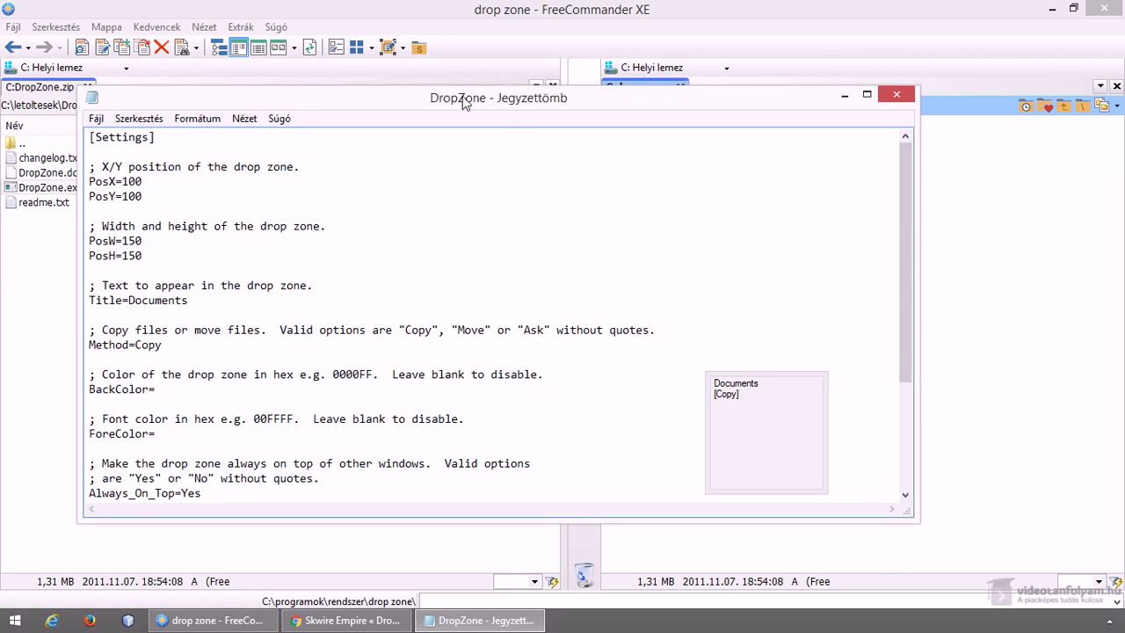
{"action": "left_click_drag", "start_coordinate": [453, 103], "coordinate": [439, 127]}
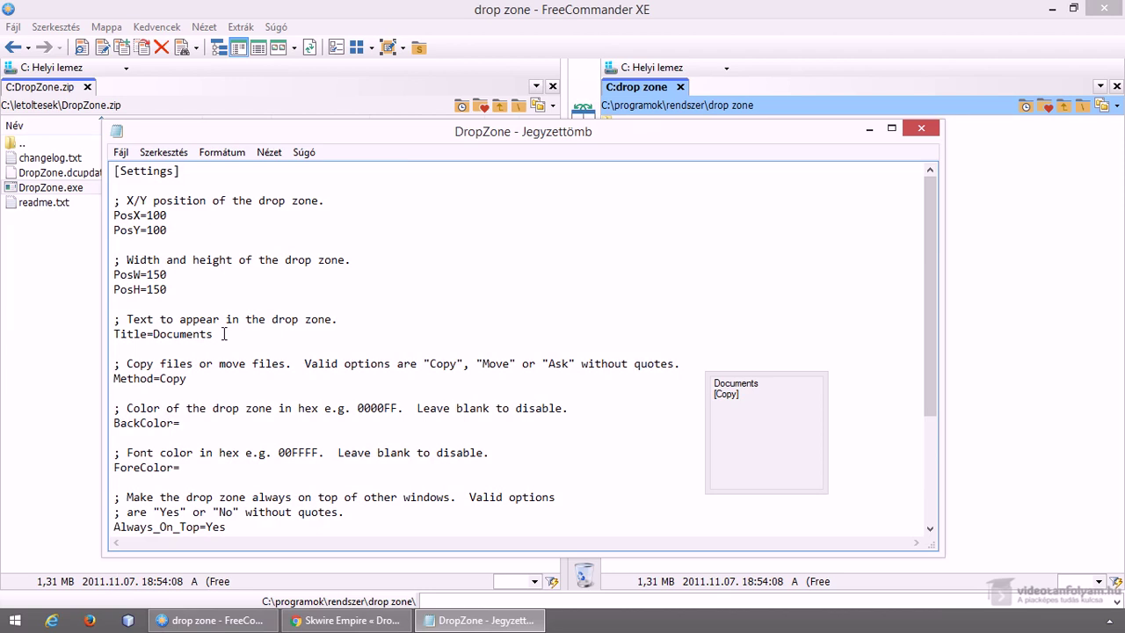
Set the drop zone's Title to Programok and its Method to Move in the settings file
{"action": "left_click_drag", "start_coordinate": [214, 334], "coordinate": [154, 334]}
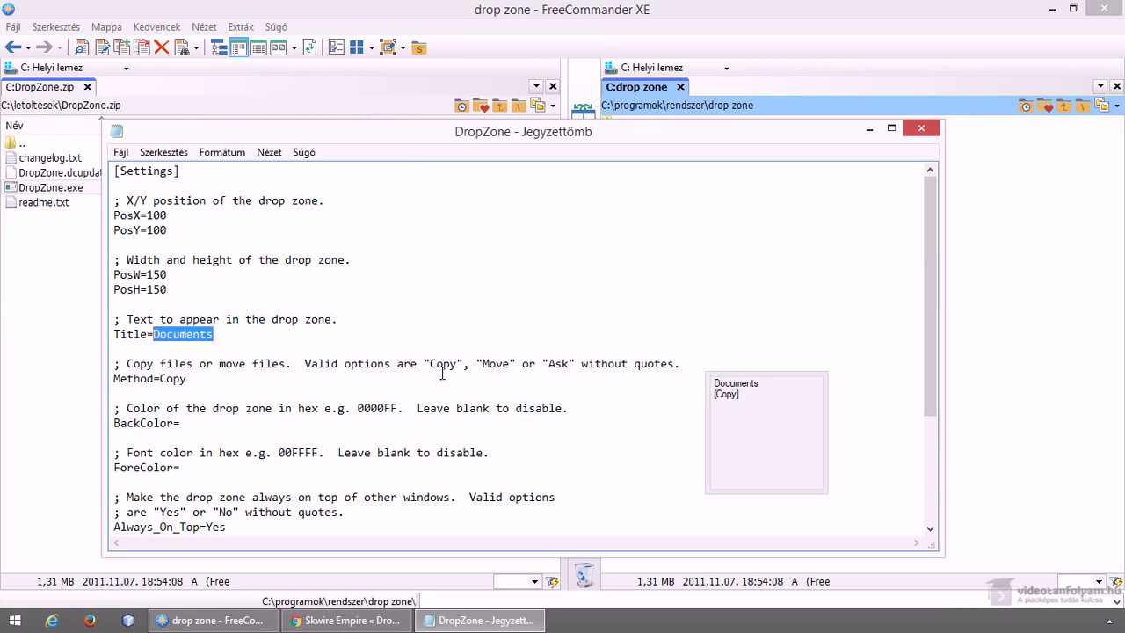
{"action": "left_click", "coordinate": [223, 334]}
{"action": "left_click_drag", "start_coordinate": [224, 334], "coordinate": [155, 333]}
{"action": "type", "text": "Programok"}
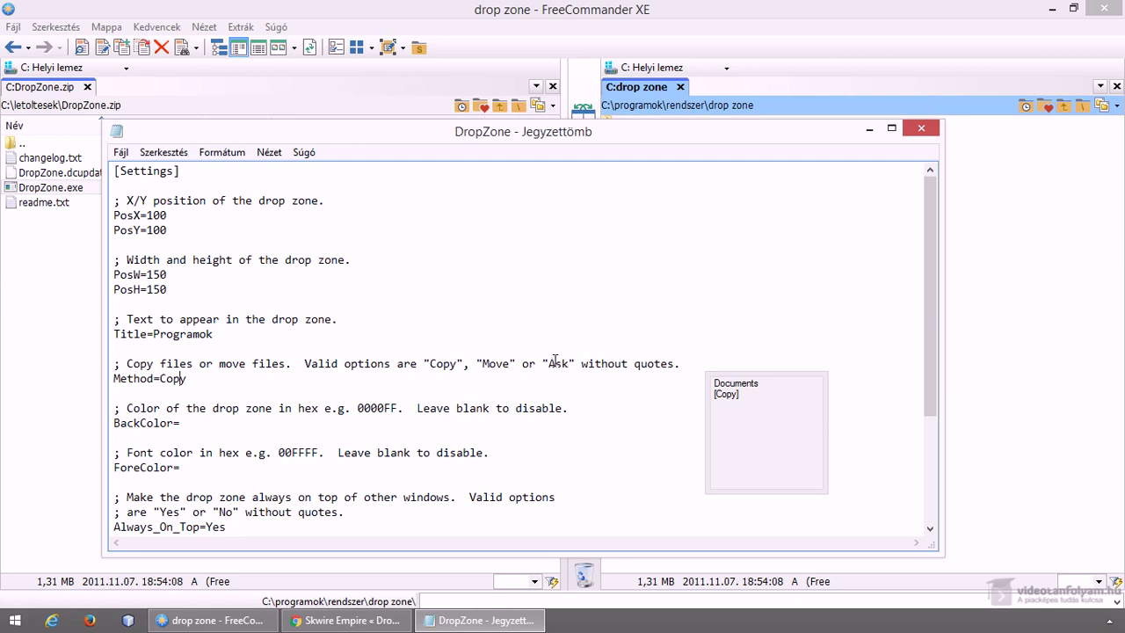
{"action": "left_click_drag", "start_coordinate": [202, 378], "coordinate": [161, 378]}
{"action": "type", "text": "Move"}
Switch to the ColorPicker page in Chrome and choose the light yellow F8FC7E for the drop zone background
{"action": "left_click", "coordinate": [178, 422]}
{"action": "mouse_move", "coordinate": [347, 620]}
{"action": "left_click", "coordinate": [347, 620]}
{"action": "left_click", "coordinate": [228, 12]}
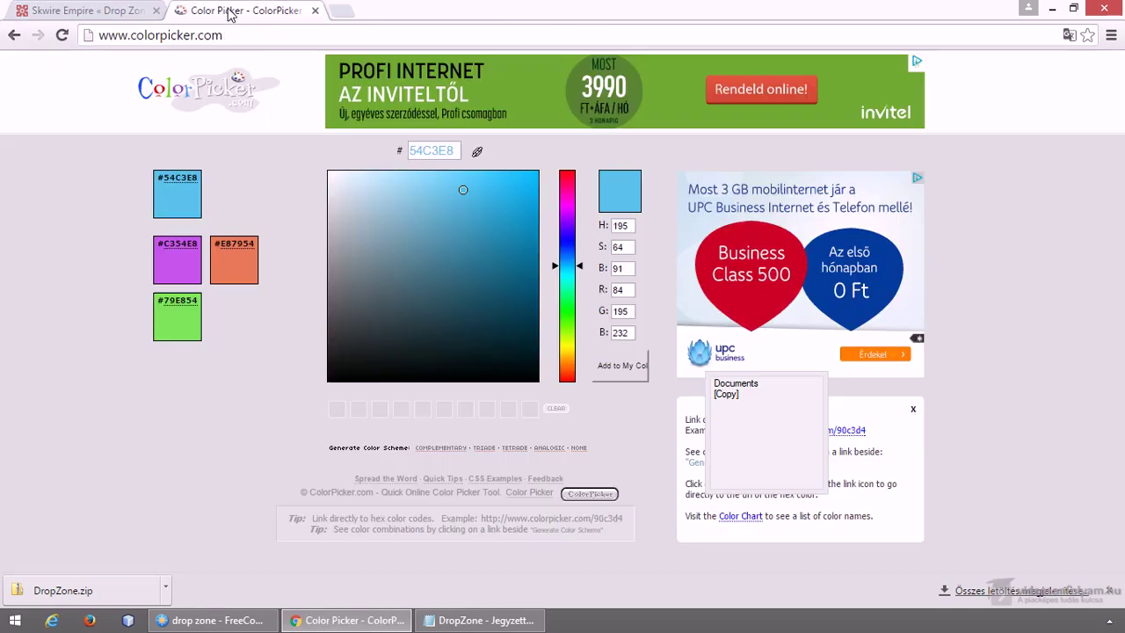
{"action": "left_click_drag", "start_coordinate": [474, 224], "coordinate": [455, 299]}
{"action": "left_click", "coordinate": [569, 301]}
{"action": "left_click_drag", "start_coordinate": [575, 241], "coordinate": [569, 208]}
{"action": "left_click_drag", "start_coordinate": [476, 215], "coordinate": [570, 325]}
{"action": "left_click", "coordinate": [532, 194]}
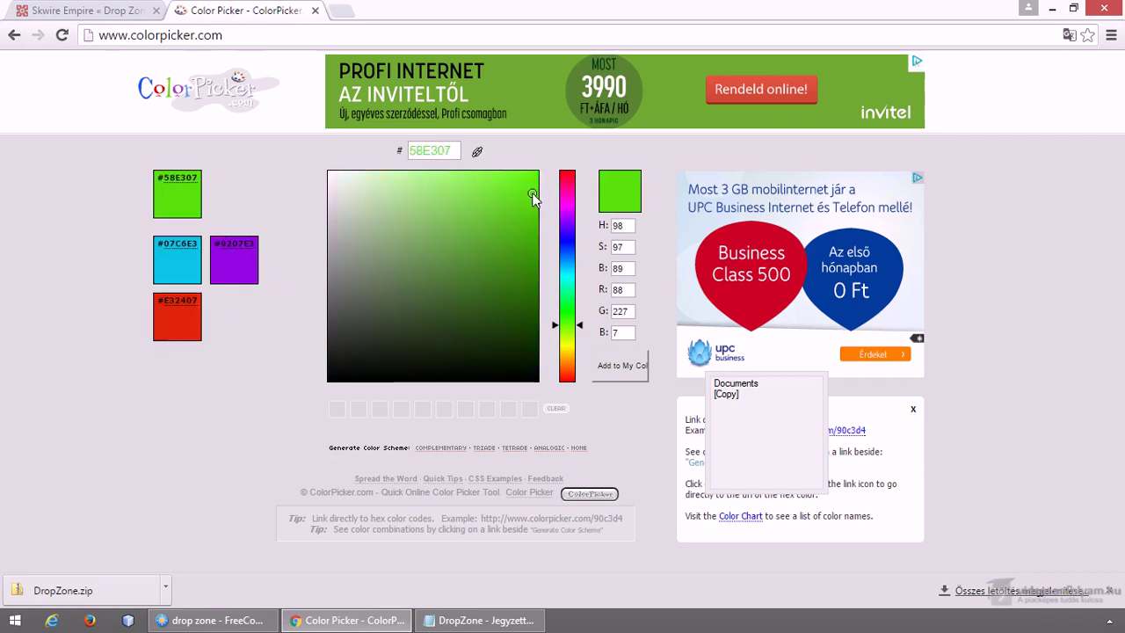
{"action": "left_click", "coordinate": [568, 347]}
{"action": "mouse_move", "coordinate": [533, 191]}
{"action": "left_mouse_down"}
{"action": "mouse_move", "coordinate": [488, 171]}
{"action": "mouse_move", "coordinate": [435, 175]}
{"action": "left_mouse_up"}
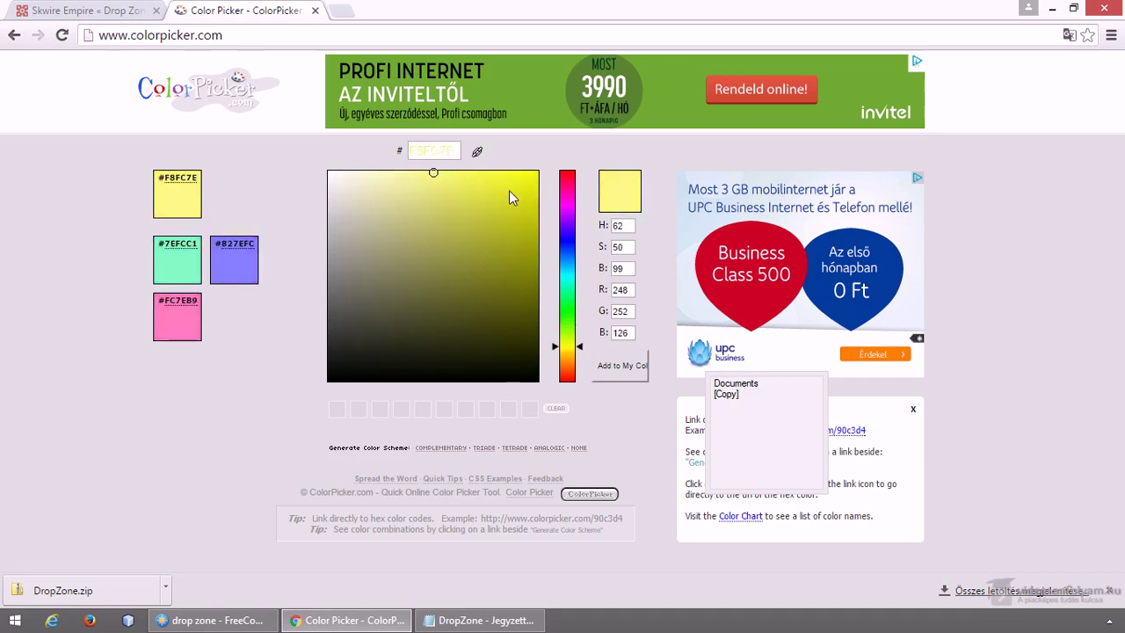
Copy the hex code F8FC7E and paste it as the BackColor value in the Notepad settings file
{"action": "double_click", "coordinate": [439, 151]}
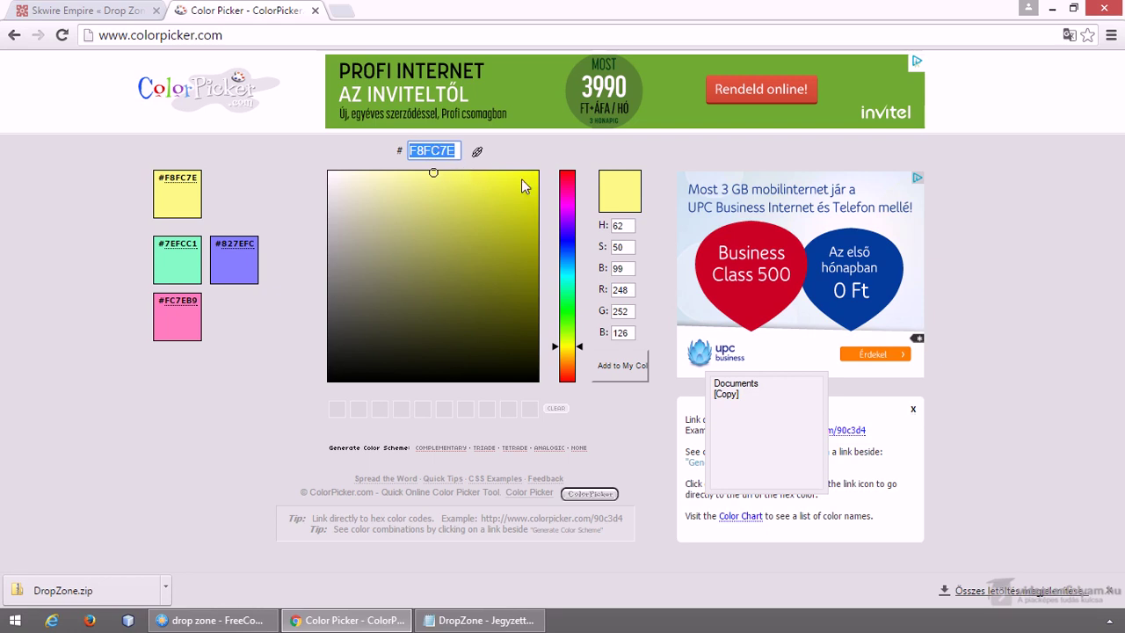
{"action": "right_click", "coordinate": [444, 151]}
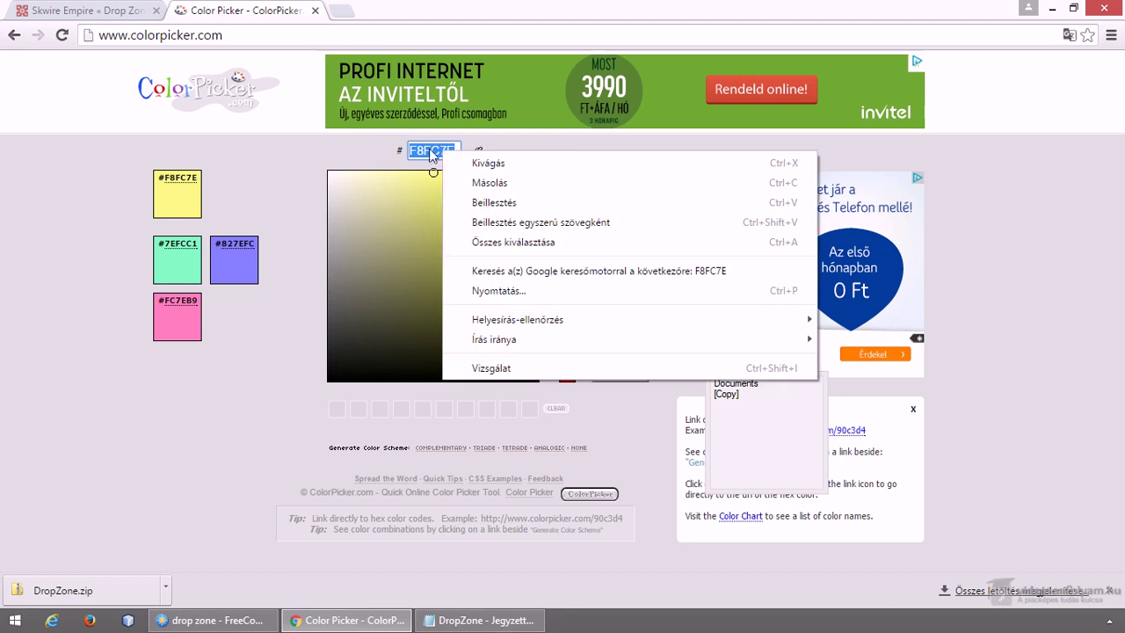
{"action": "left_click", "coordinate": [492, 182]}
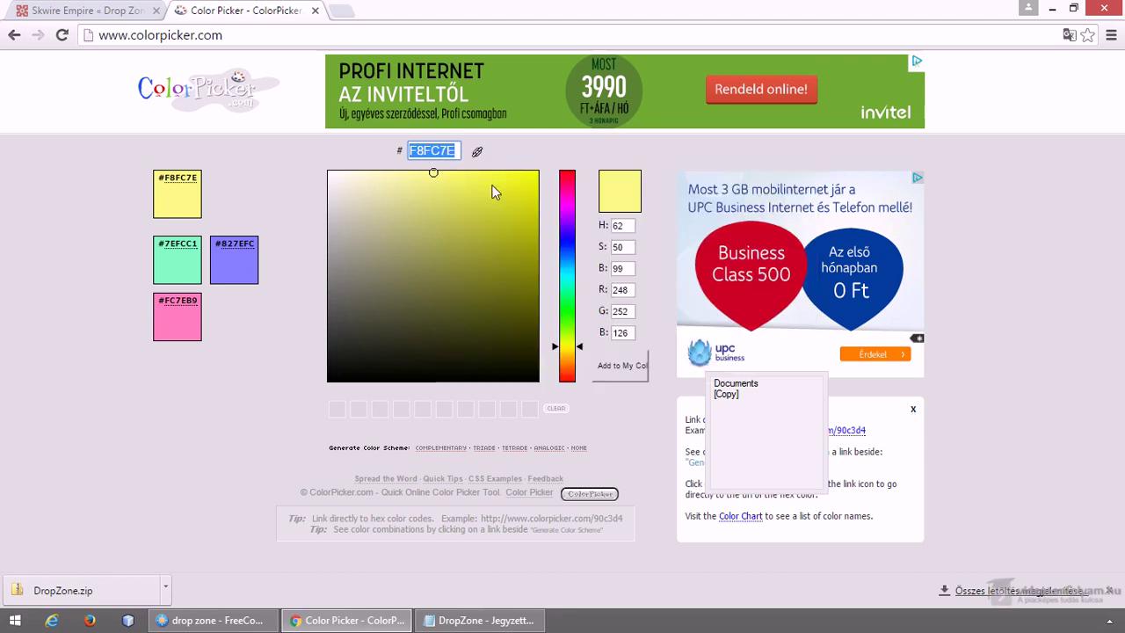
{"action": "left_click", "coordinate": [481, 623]}
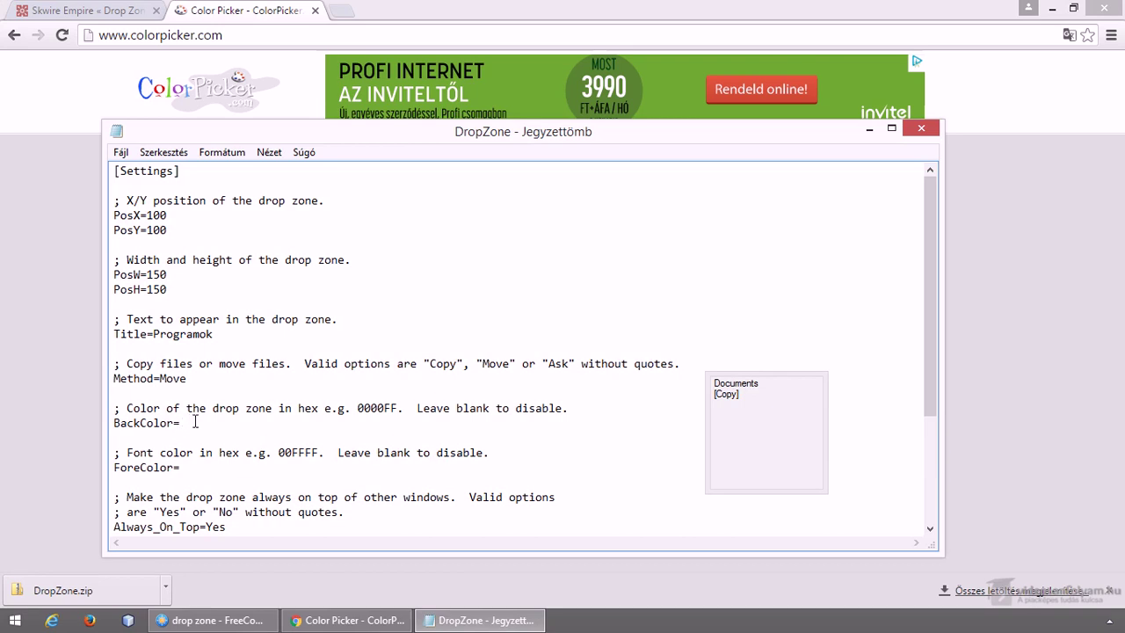
{"action": "key", "text": "ctrl+v"}
{"action": "right_click", "coordinate": [202, 423]}
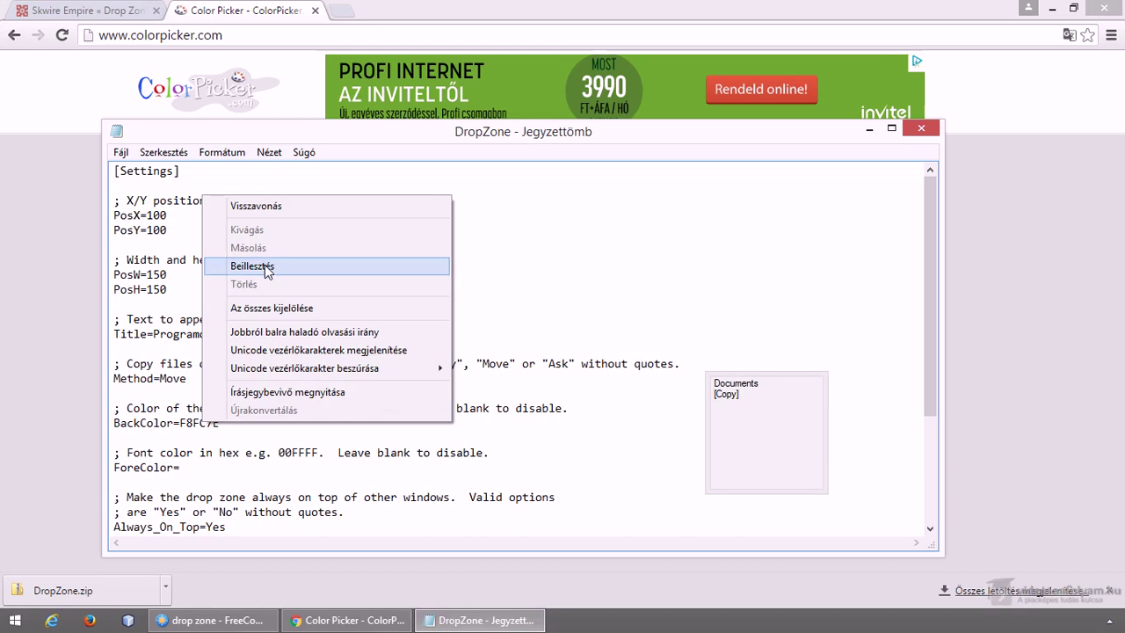
{"action": "left_click", "coordinate": [193, 423]}
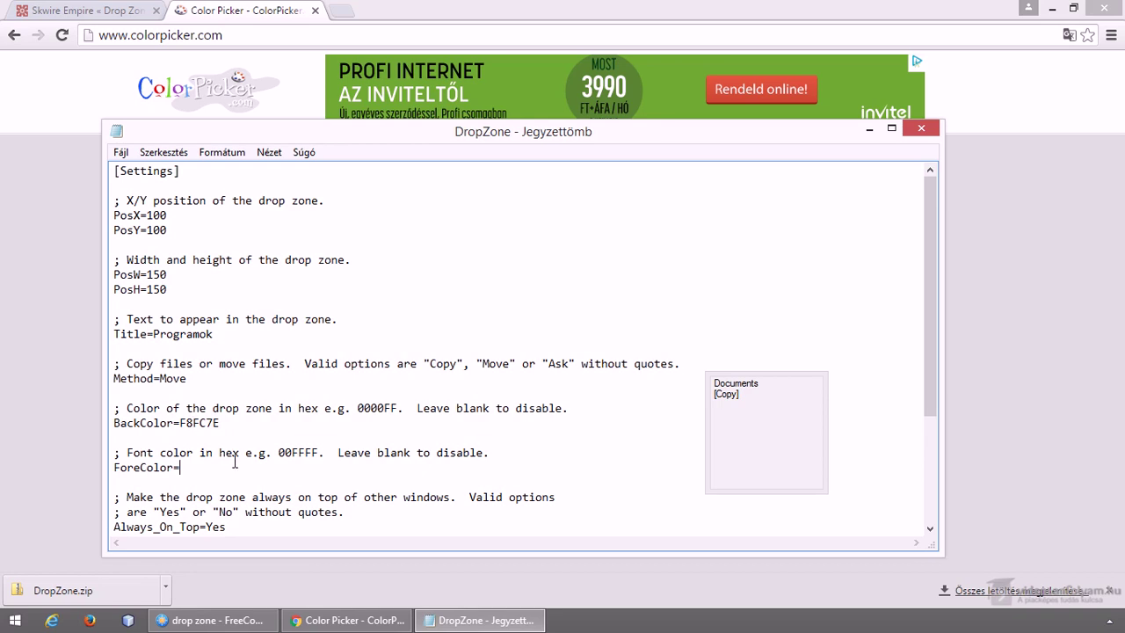
Go through the font color, always-on-top and destination folder settings, and move the drop zone window slightly up and to the right
{"action": "scroll", "coordinate": [234, 463], "scroll_direction": "down", "scroll_amount": 2}
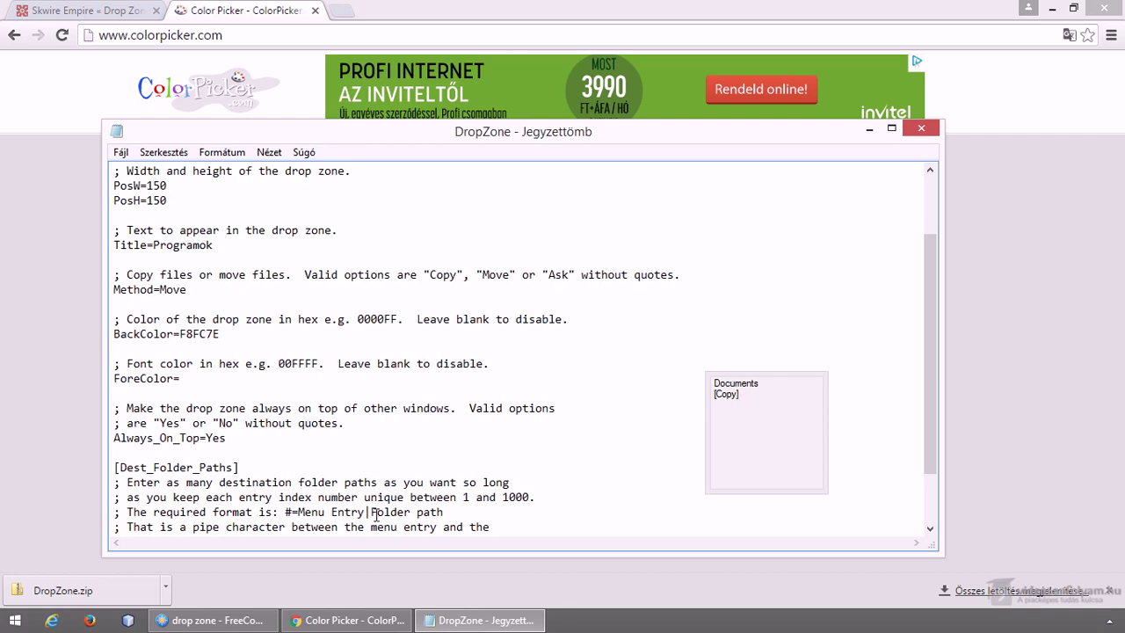
{"action": "left_click", "coordinate": [269, 15]}
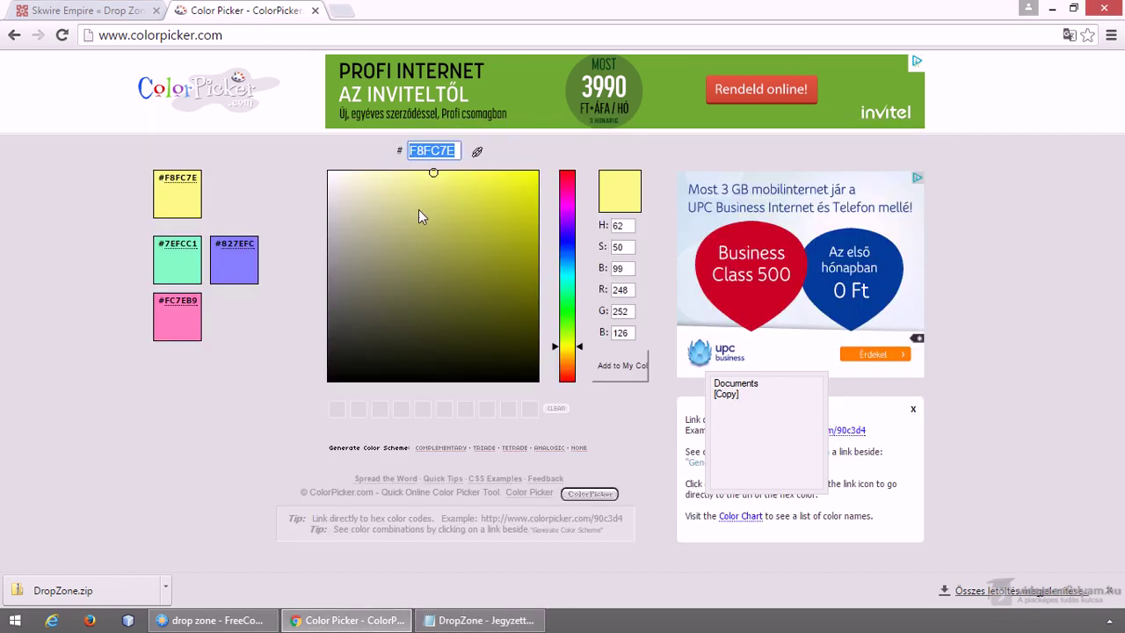
{"action": "left_click", "coordinate": [470, 624]}
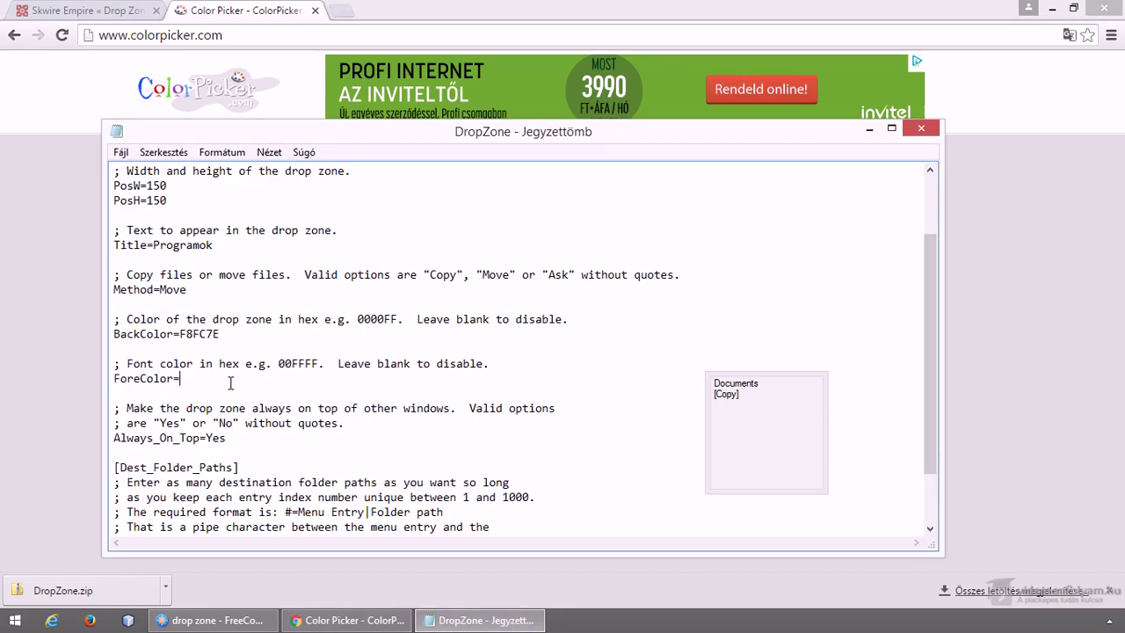
{"action": "left_click", "coordinate": [245, 437]}
{"action": "scroll", "coordinate": [240, 421], "scroll_direction": "down", "scroll_amount": 2}
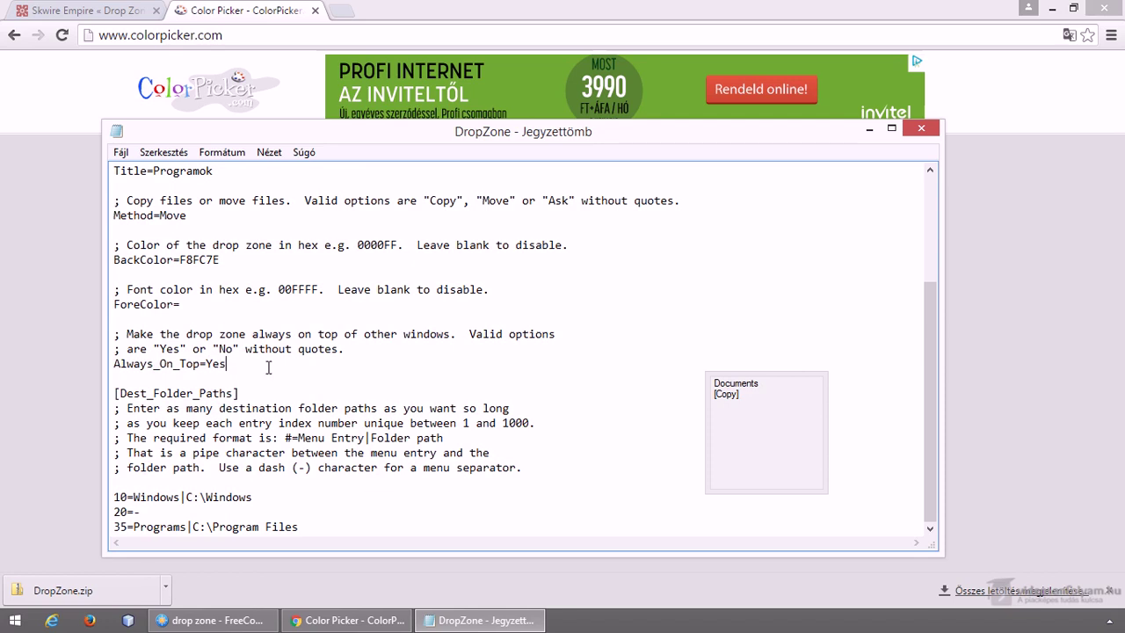
{"action": "left_click_drag", "start_coordinate": [773, 434], "coordinate": [799, 409]}
{"action": "left_click", "coordinate": [612, 384]}
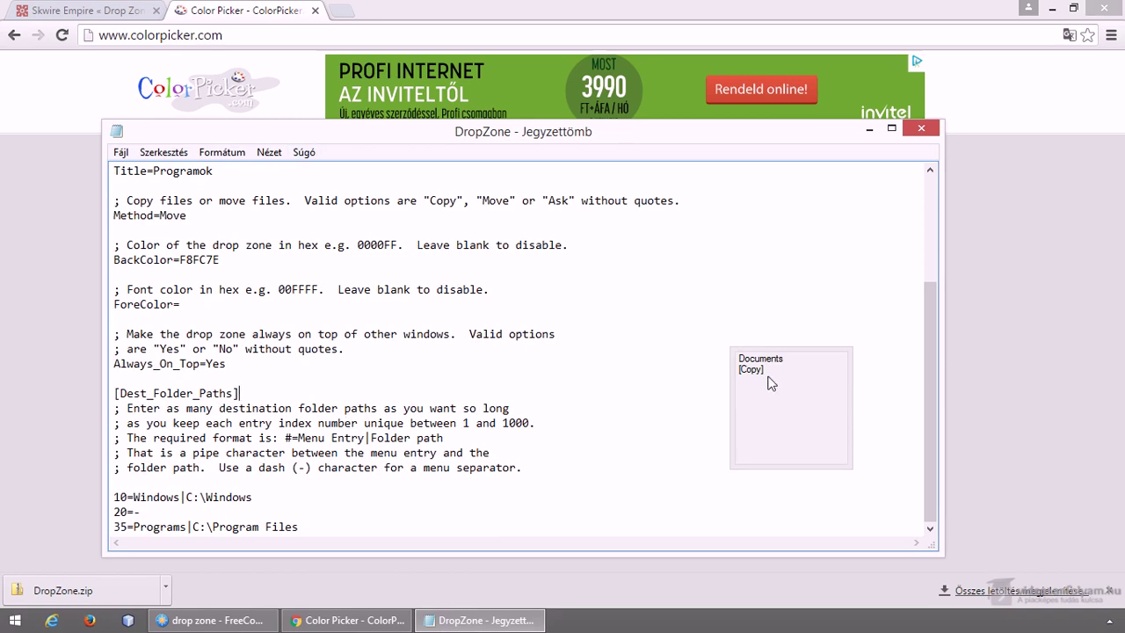
Try No as the Always_On_Top value in the settings file, and restore it to Yes
{"action": "left_click", "coordinate": [213, 363]}
{"action": "left_click_drag", "start_coordinate": [209, 363], "coordinate": [239, 363]}
{"action": "type", "text": "No"}
{"action": "key", "text": "BackSpace"}
{"action": "key", "text": "BackSpace"}
{"action": "type", "text": "Yes"}
Try deleting all the sample destination folder entries at the end of the settings file, and restore them
{"action": "left_click", "coordinate": [272, 526]}
{"action": "left_click_drag", "start_coordinate": [301, 528], "coordinate": [53, 497]}
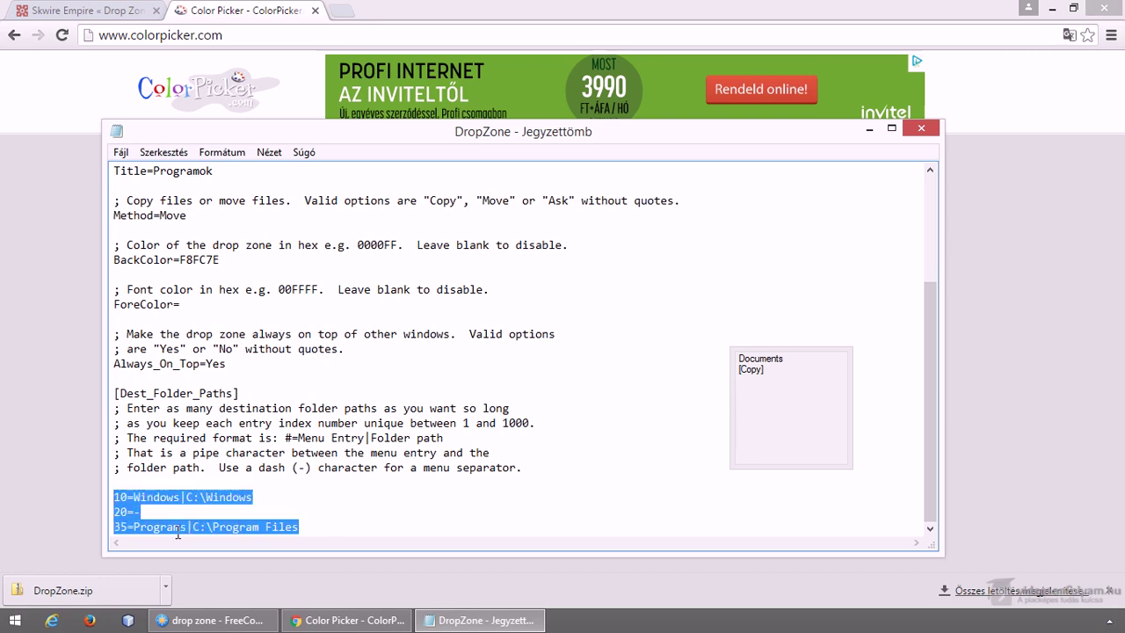
{"action": "key", "text": "Delete"}
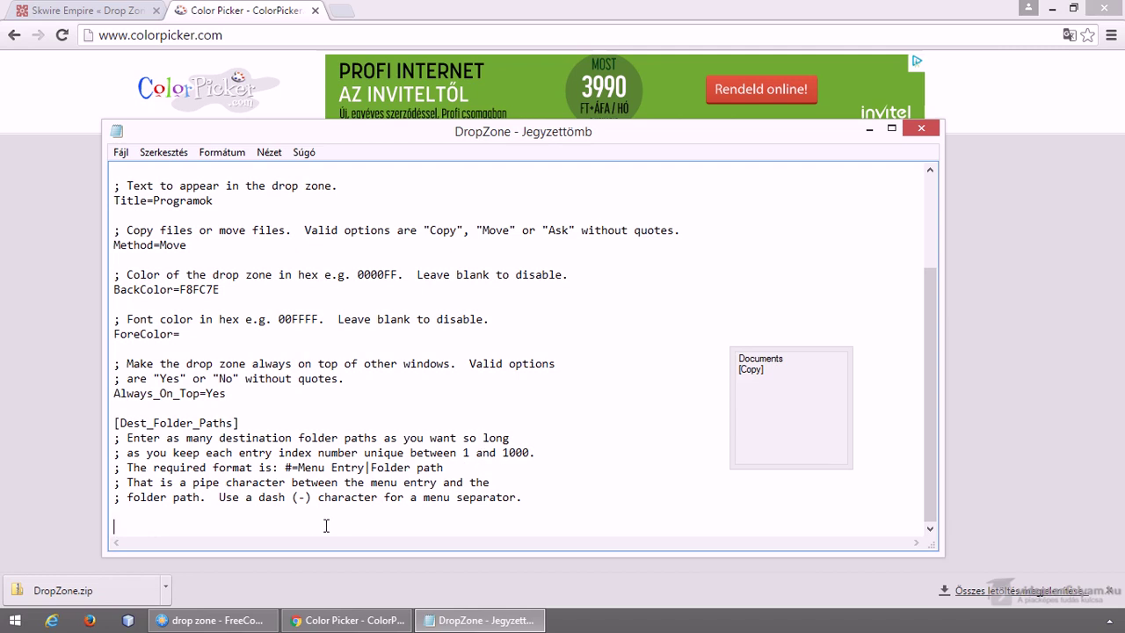
{"action": "key", "text": "ctrl+v"}
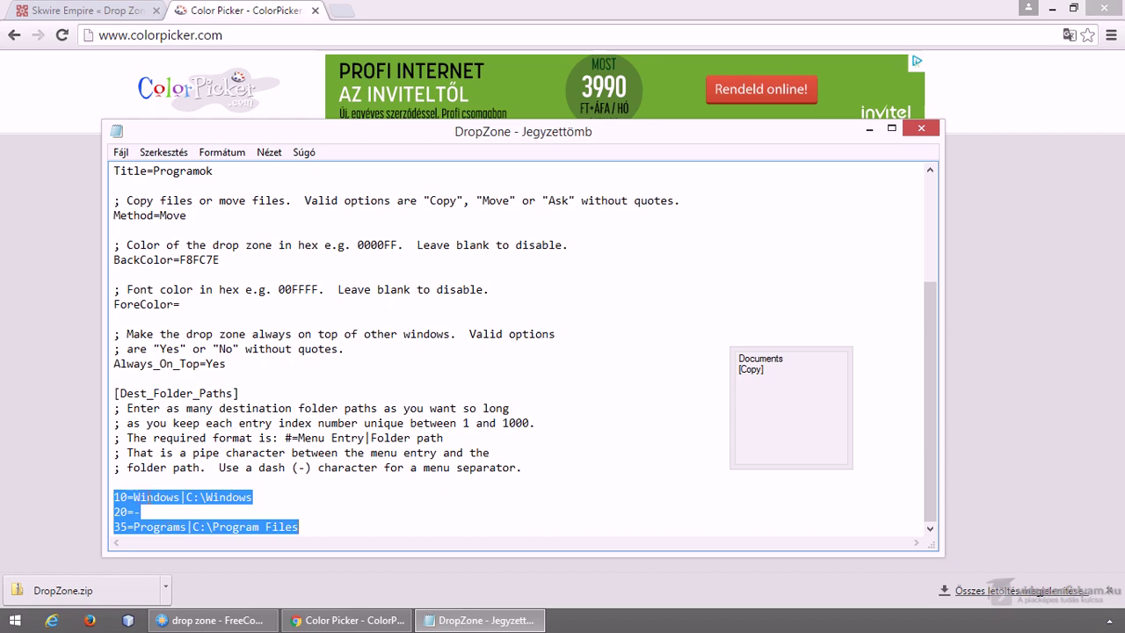
Delete the 20=- separator and the 35=Programs entry, keeping the Windows entry as a format example above a new line
{"action": "left_click_drag", "start_coordinate": [181, 498], "coordinate": [134, 497]}
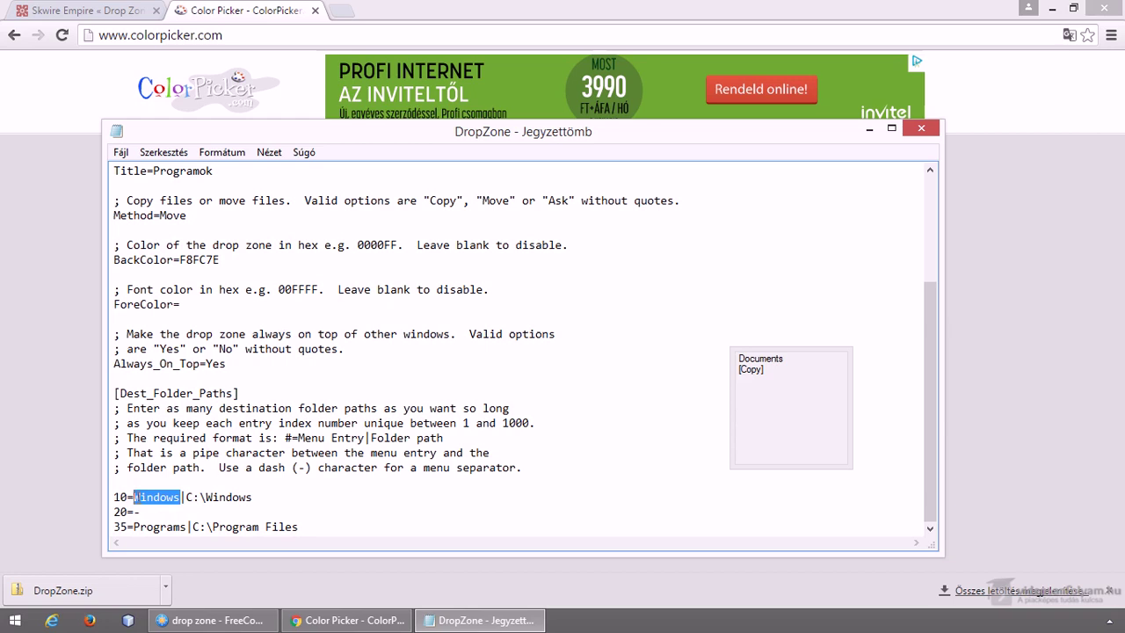
{"action": "left_click_drag", "start_coordinate": [185, 497], "coordinate": [270, 498]}
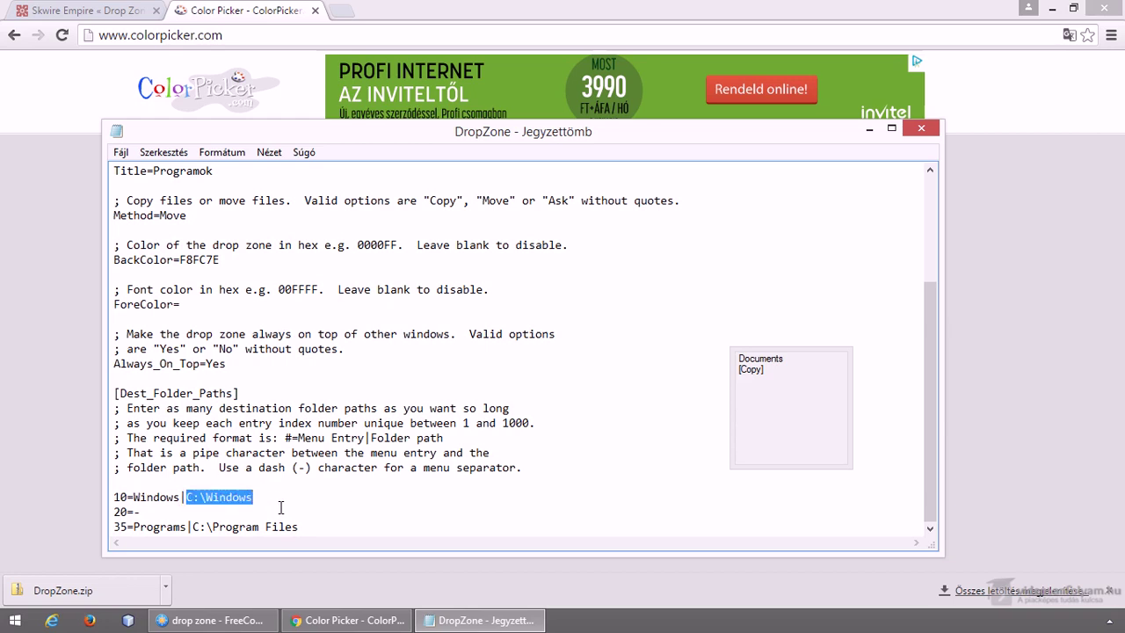
{"action": "left_click_drag", "start_coordinate": [309, 527], "coordinate": [106, 512]}
{"action": "key", "text": "Delete"}
{"action": "key", "text": "Return"}
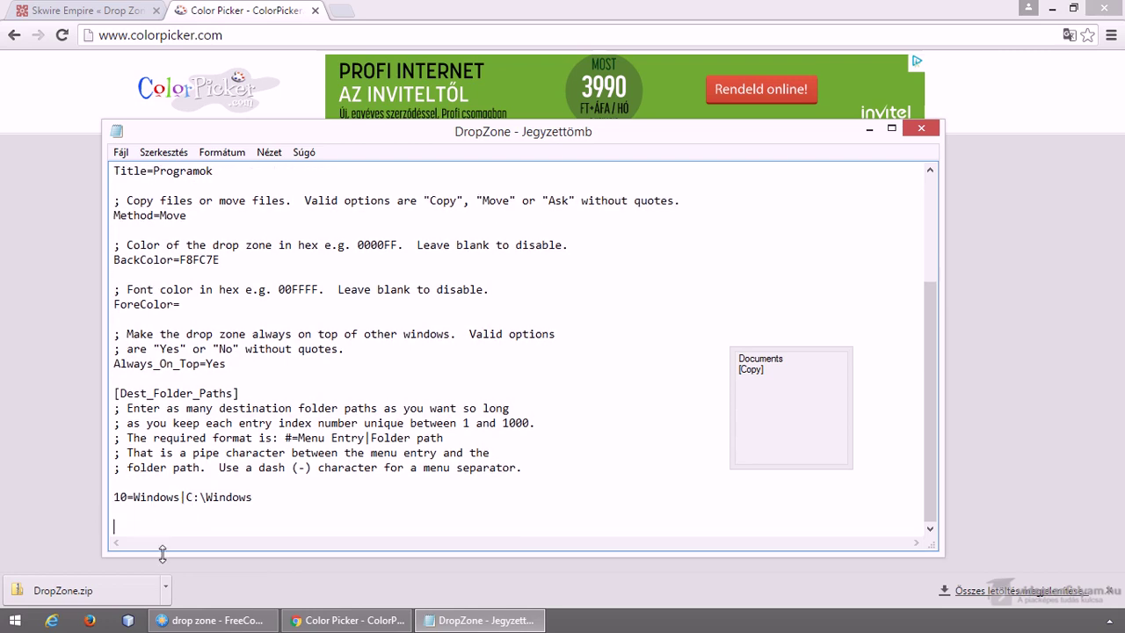
Add the destination folder entry 1=Programok|C:\programok at the end of the settings file
{"action": "type", "text": "1=Programok"}
{"action": "type", "text": "|"}
{"action": "type", "text": "C"}
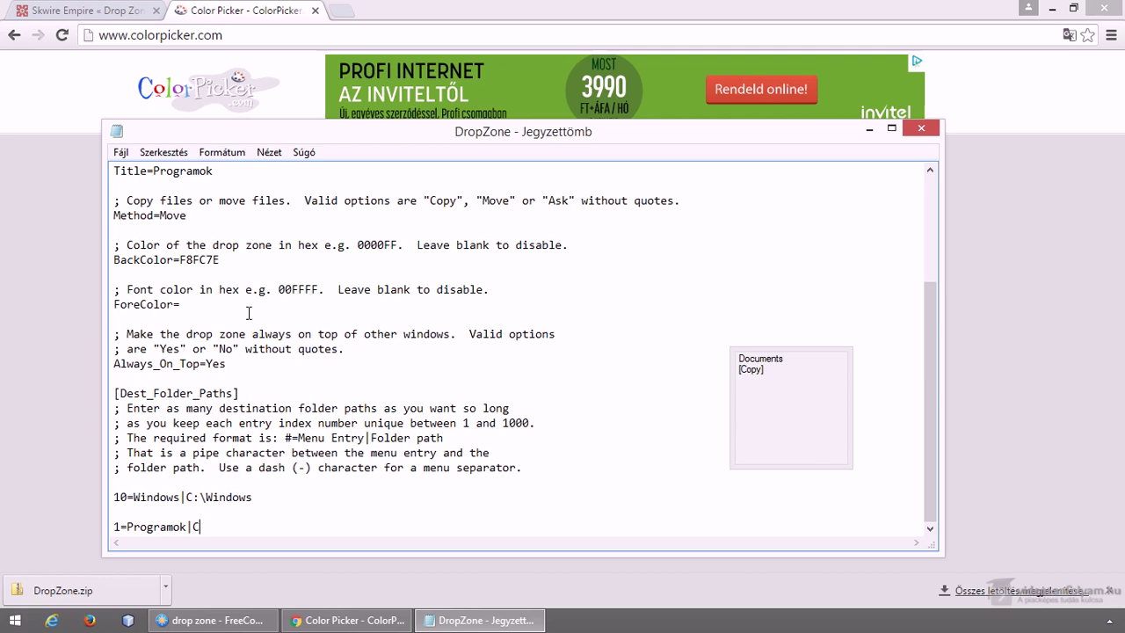
{"action": "type", "text": ":\\programok"}
Check the folder path in FreeCommander, return to Notepad and delete the 10=Windows|C:\Windows entry above the Programok entry
{"action": "left_click", "coordinate": [208, 622]}
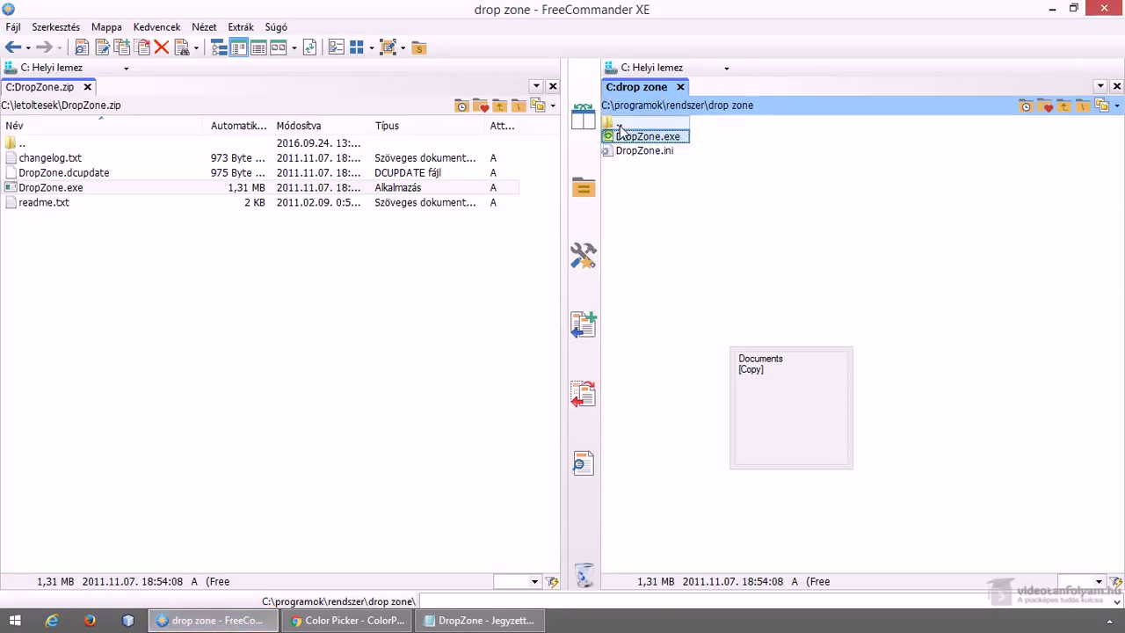
{"action": "left_click", "coordinate": [483, 620]}
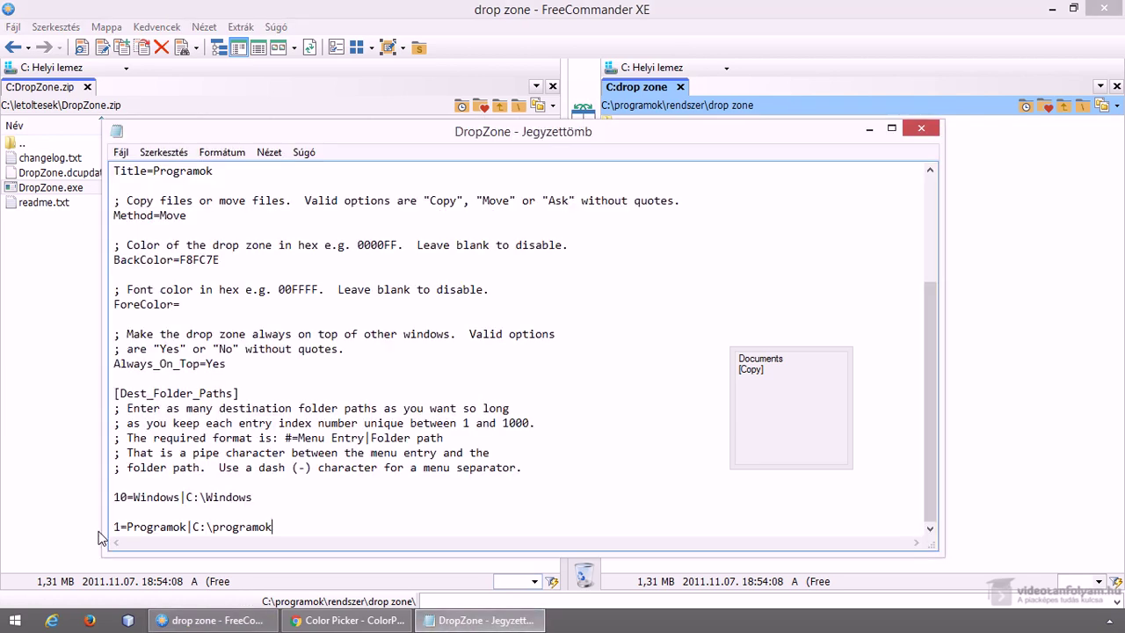
{"action": "left_click_drag", "start_coordinate": [101, 527], "coordinate": [113, 497]}
{"action": "key", "text": "BackSpace"}
{"action": "left_click", "coordinate": [283, 528]}
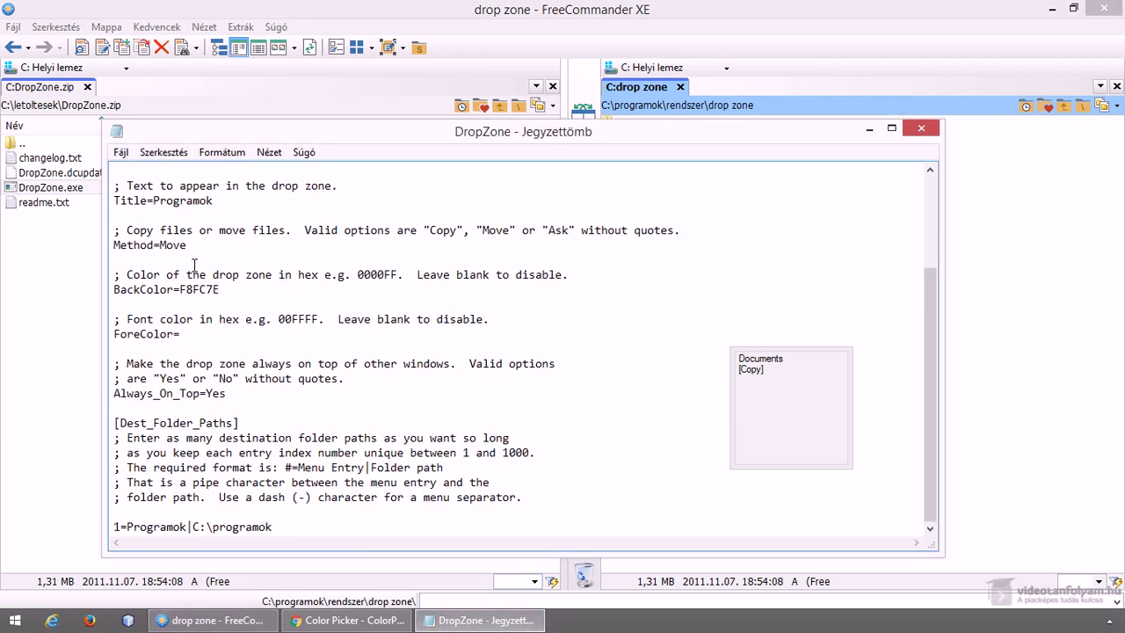
{"action": "left_click_drag", "start_coordinate": [186, 245], "coordinate": [160, 245]}
{"action": "left_click_drag", "start_coordinate": [274, 526], "coordinate": [193, 523]}
{"action": "key", "text": "End"}
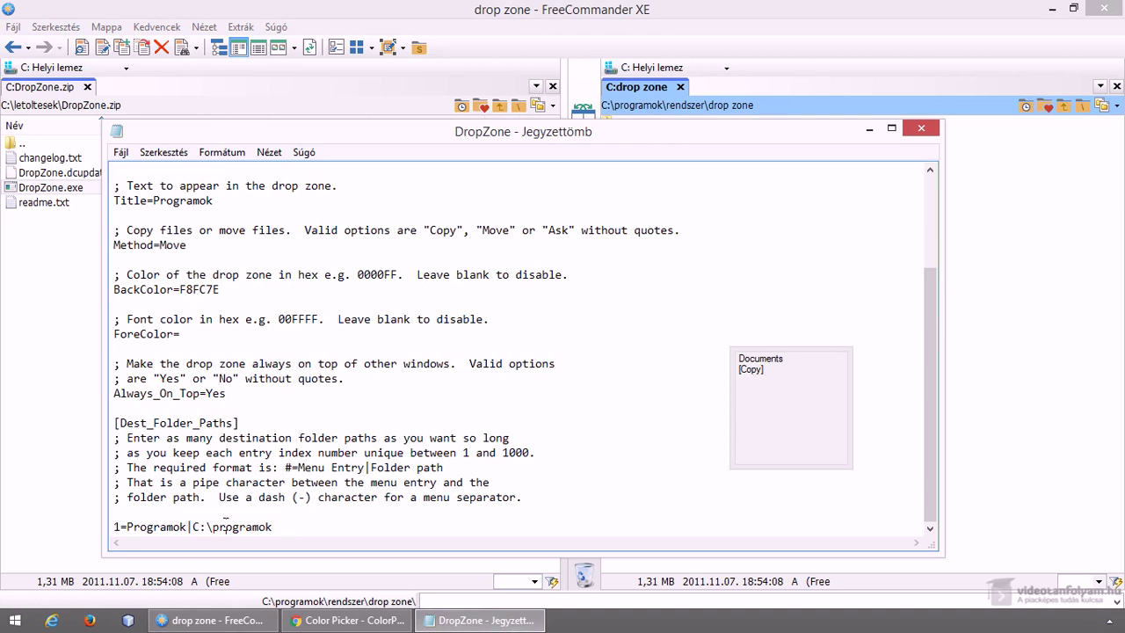
Open videotanfolyam.hu in a new Chrome tab and look through its list of free Windows tutorial videos
{"action": "left_click", "coordinate": [328, 624]}
{"action": "left_click", "coordinate": [343, 11]}
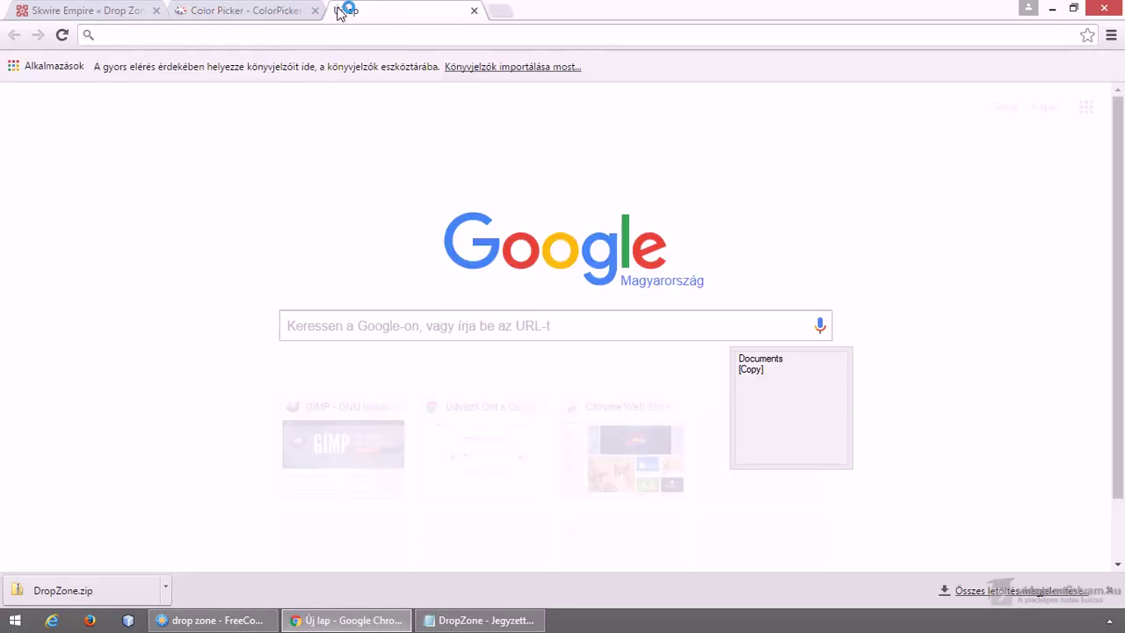
{"action": "type", "text": "video"}
{"action": "key", "text": "Return"}
{"action": "scroll", "coordinate": [468, 350], "scroll_direction": "down", "scroll_amount": 2}
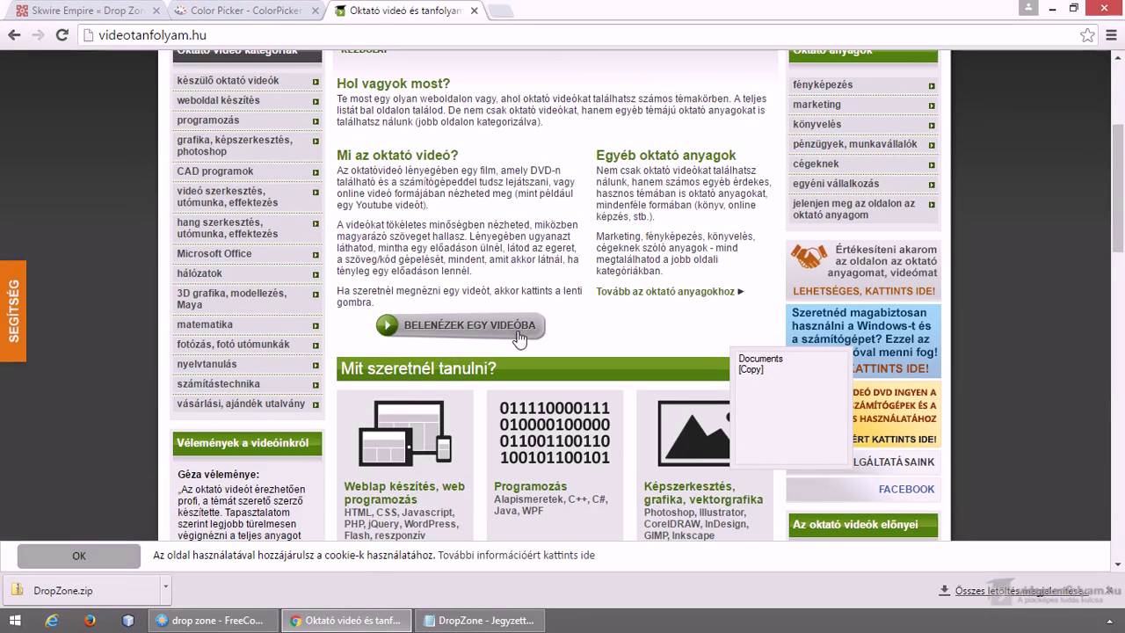
{"action": "left_click", "coordinate": [873, 339]}
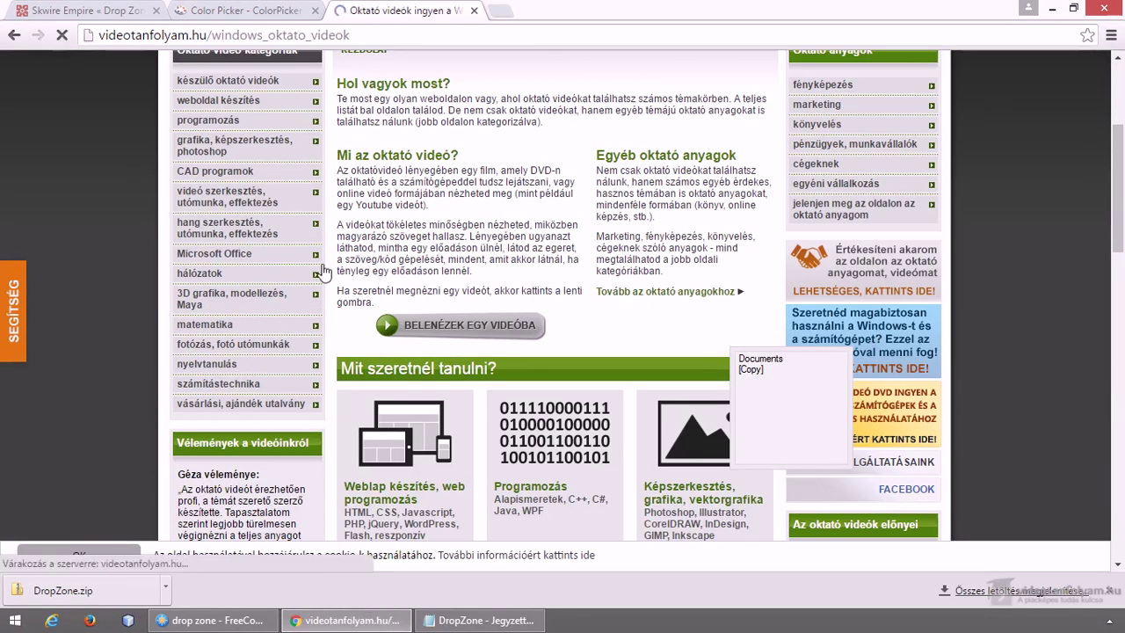
{"action": "left_click", "coordinate": [277, 256]}
{"action": "scroll", "coordinate": [155, 322], "scroll_direction": "down", "scroll_amount": 4}
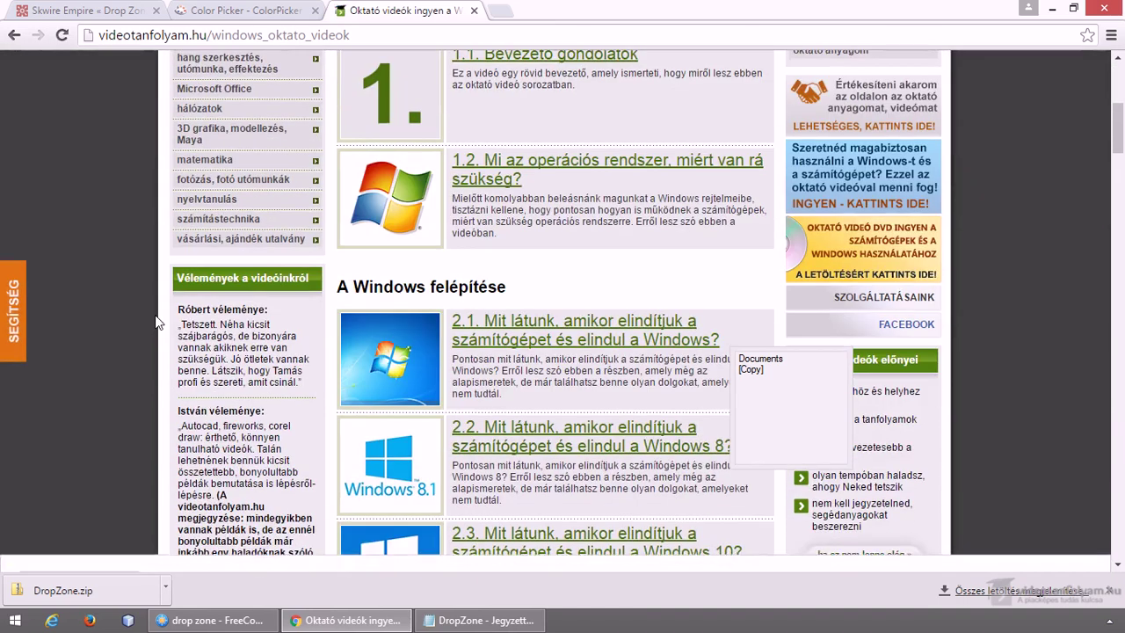
{"action": "scroll", "coordinate": [156, 322], "scroll_direction": "down", "scroll_amount": 4}
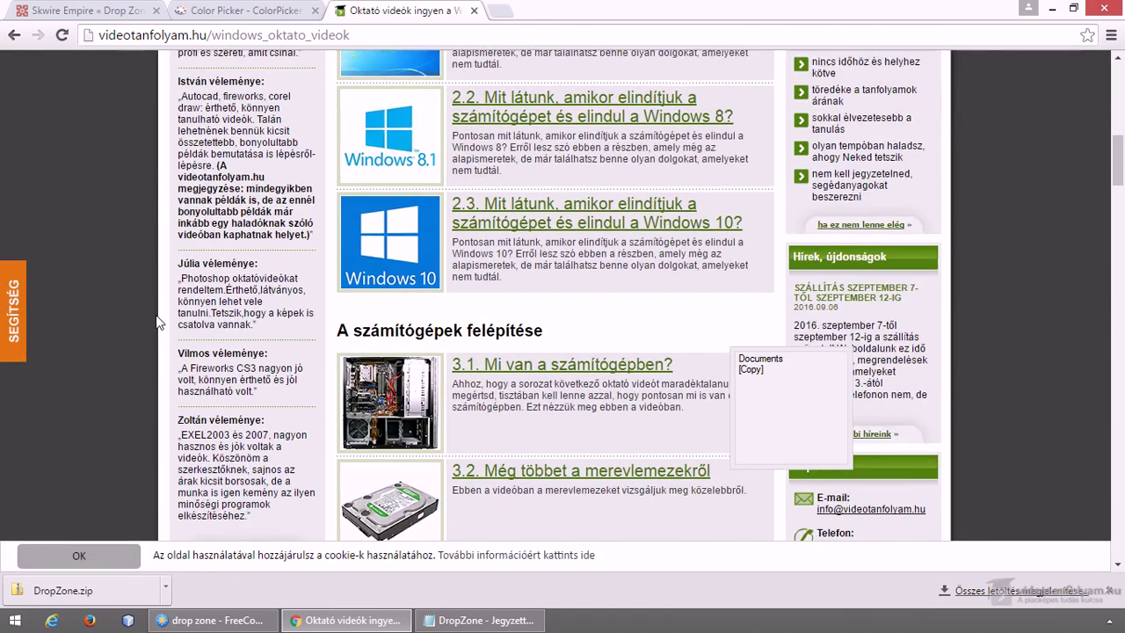
{"action": "scroll", "coordinate": [156, 322], "scroll_direction": "down", "scroll_amount": 4}
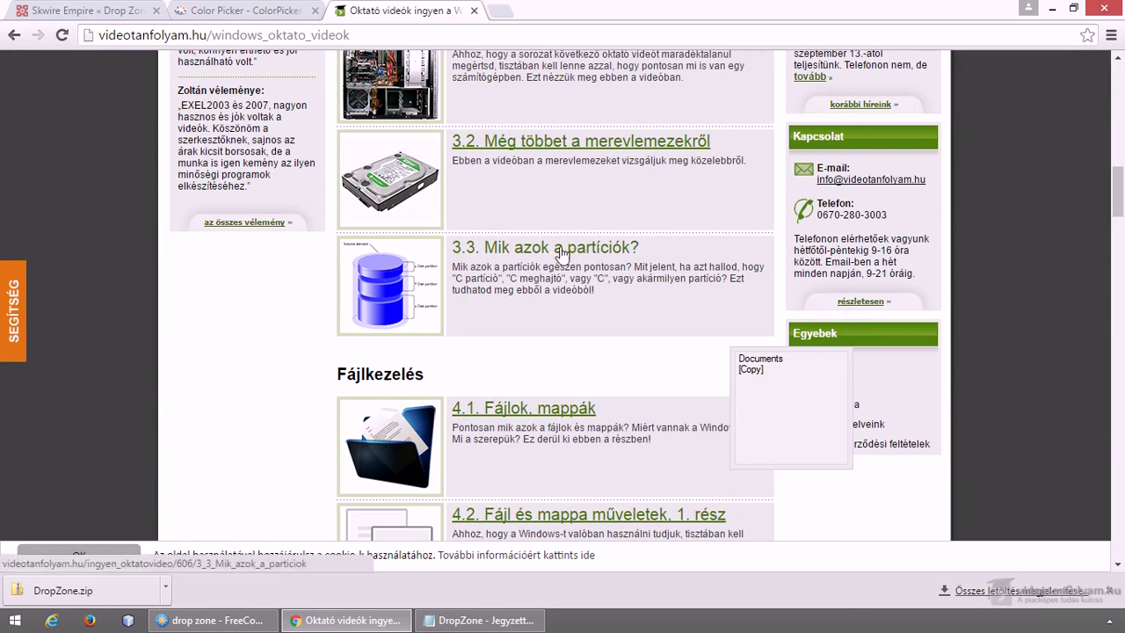
{"action": "scroll", "coordinate": [591, 264], "scroll_direction": "up", "scroll_amount": 2}
Return to the DropZone settings file in Notepad, save it and close it
{"action": "left_click", "coordinate": [486, 620]}
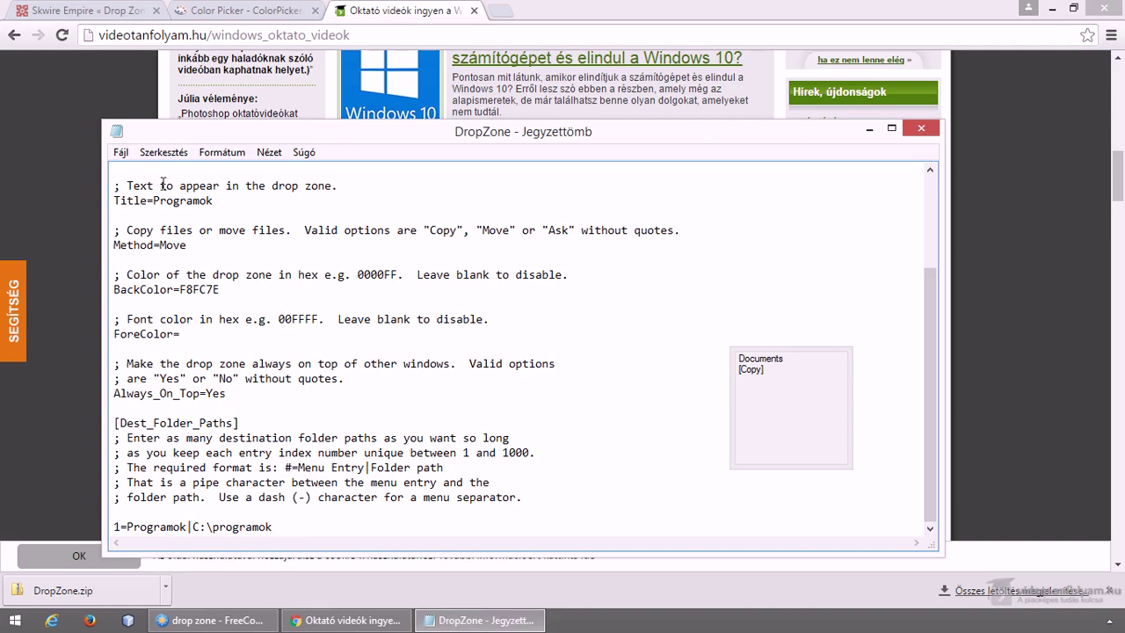
{"action": "left_click", "coordinate": [120, 152]}
{"action": "left_click", "coordinate": [147, 203]}
{"action": "left_click", "coordinate": [921, 128]}
Reload the drop zone's settings and place its window in the lower-right corner of the desktop
{"action": "left_click_drag", "start_coordinate": [838, 406], "coordinate": [957, 379]}
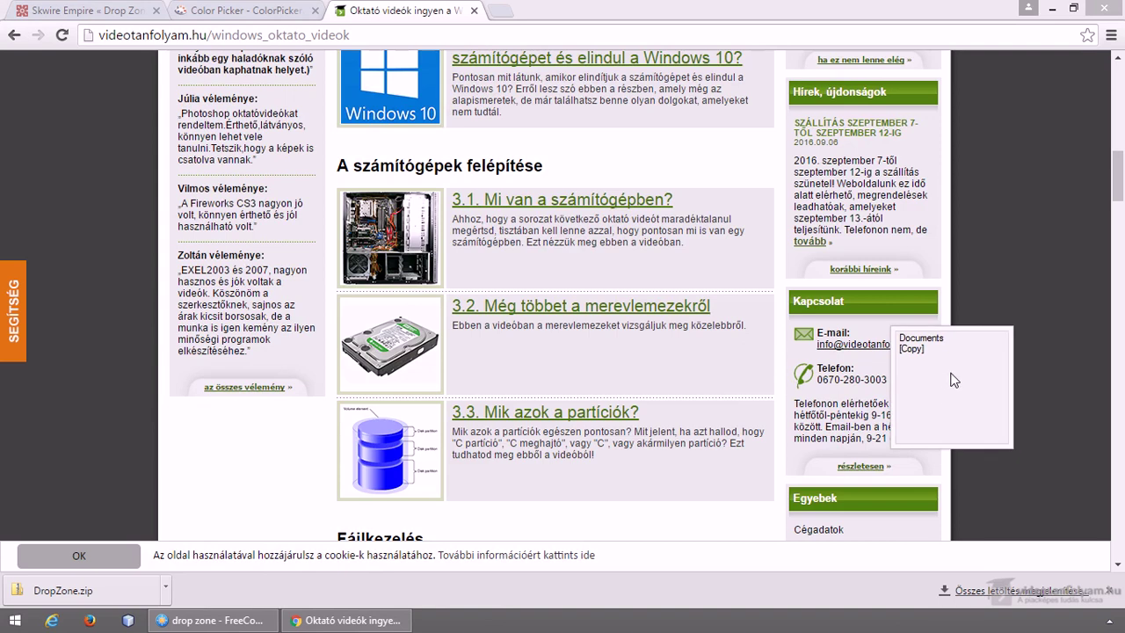
{"action": "right_click", "coordinate": [954, 380]}
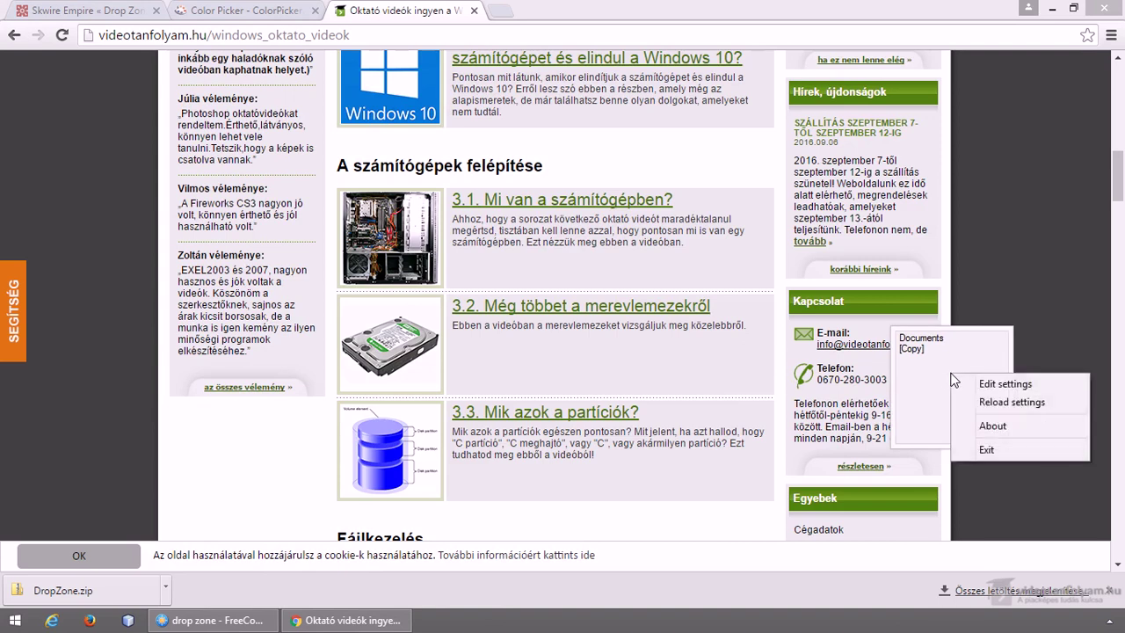
{"action": "left_click", "coordinate": [1025, 403]}
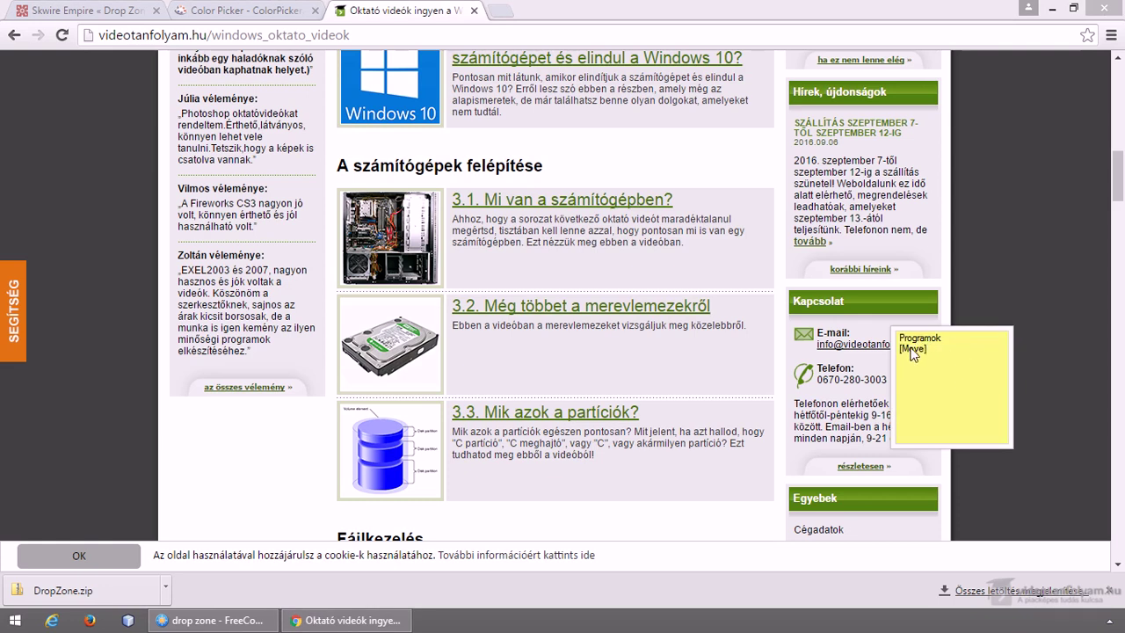
{"action": "left_click_drag", "start_coordinate": [1007, 448], "coordinate": [1099, 622]}
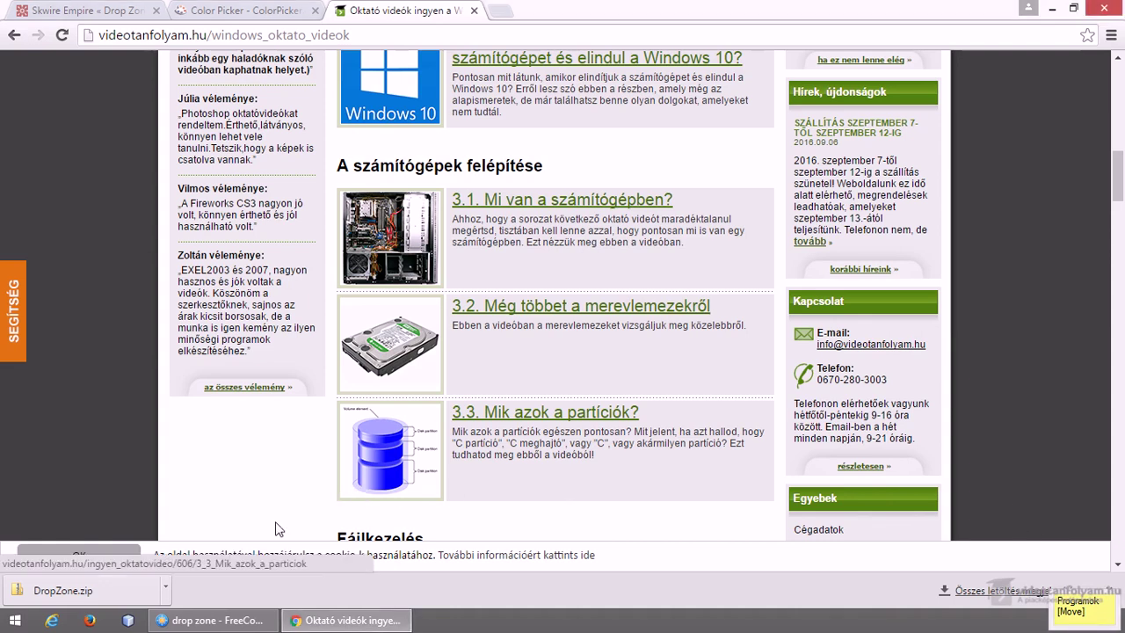
Switch to FreeCommander, copy DropZone.exe out of DropZone.zip into C:\letoltesek, and go to that folder
{"action": "left_click", "coordinate": [211, 620]}
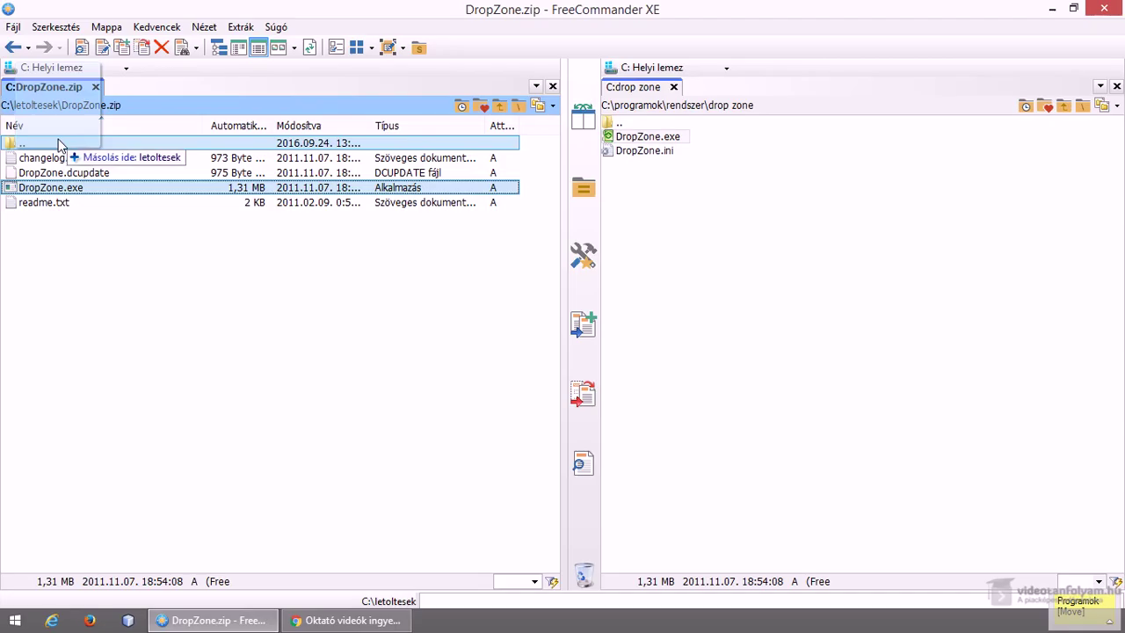
{"action": "key", "text": "Return"}
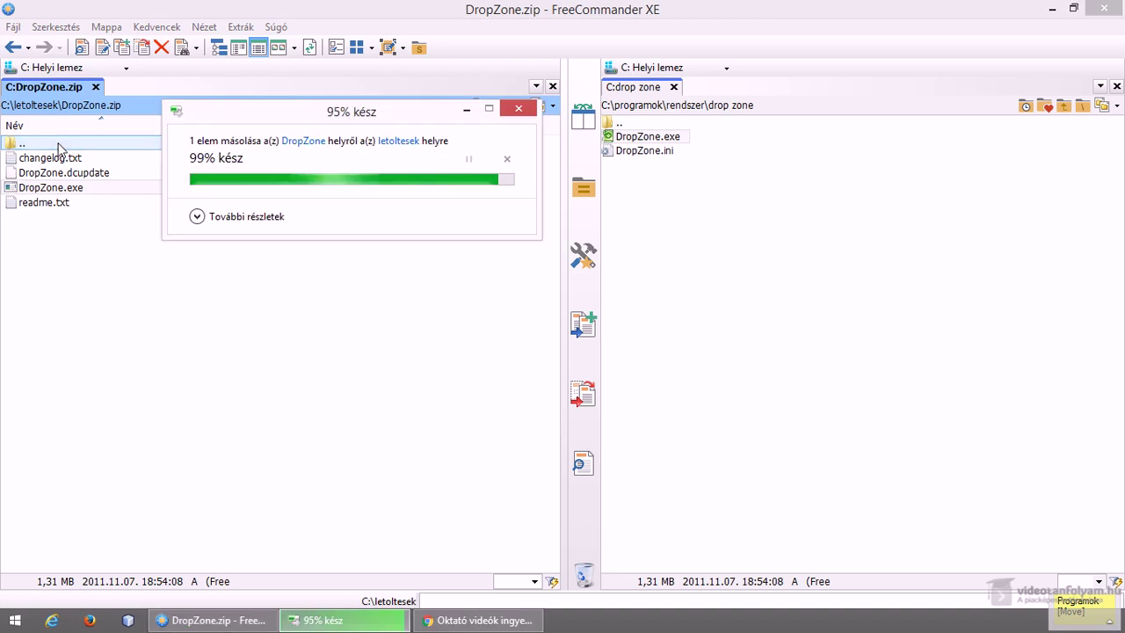
{"action": "double_click", "coordinate": [60, 147]}
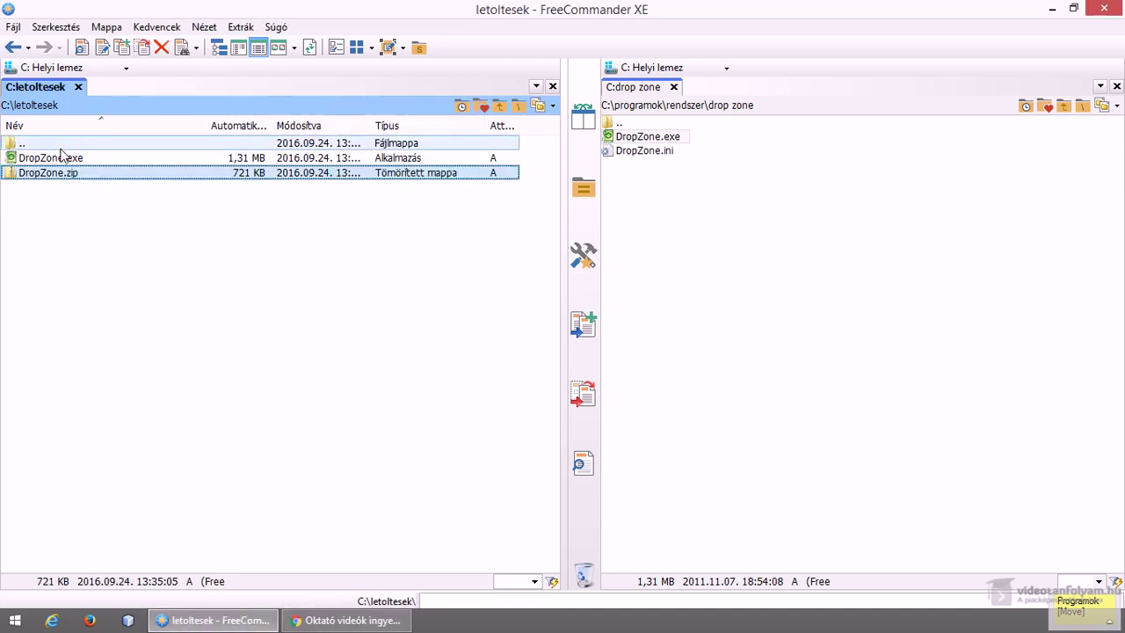
{"action": "left_click", "coordinate": [62, 163]}
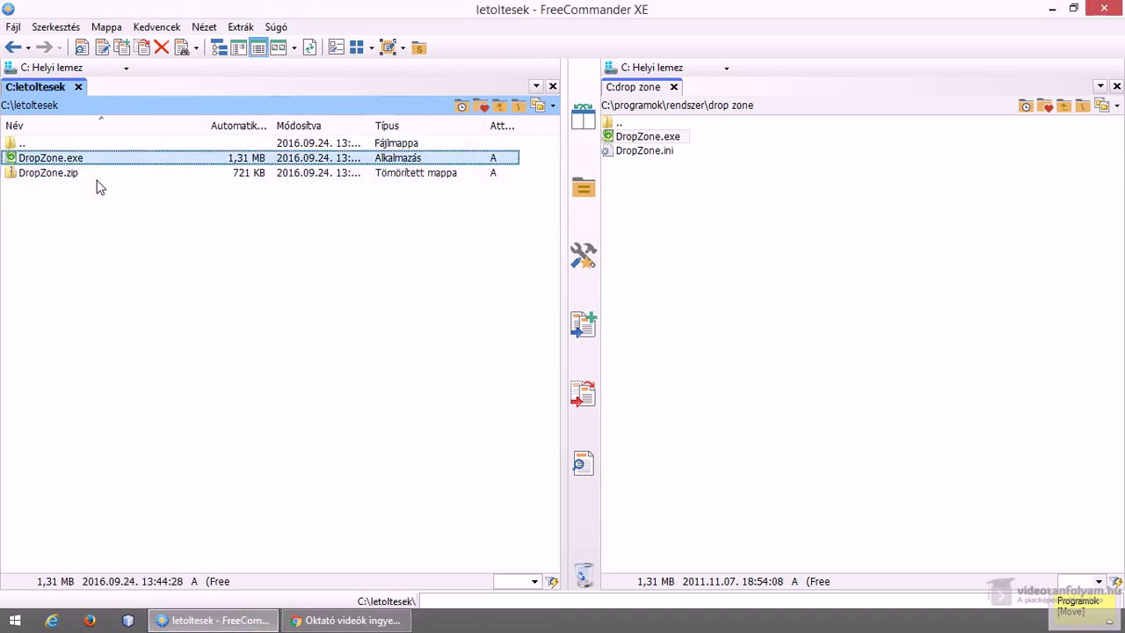
Show the C:\programok folder in the second pane beside the letoltesek folder
{"action": "left_click", "coordinate": [90, 174], "text": "ctrl"}
{"action": "double_click", "coordinate": [650, 124]}
{"action": "double_click", "coordinate": [652, 126]}
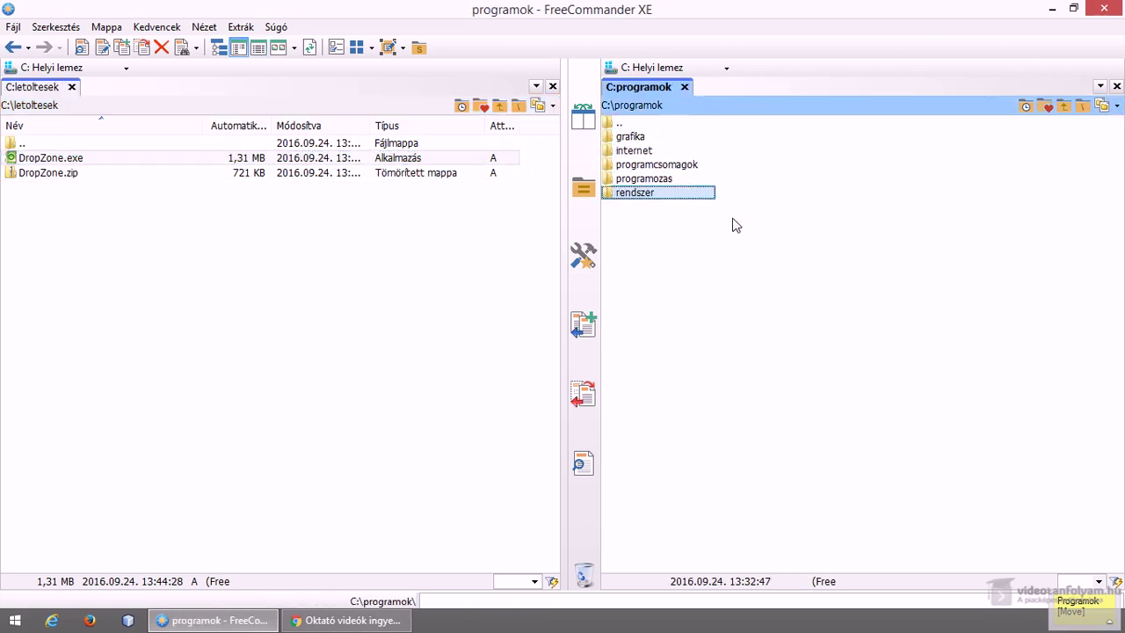
{"action": "left_click", "coordinate": [93, 186]}
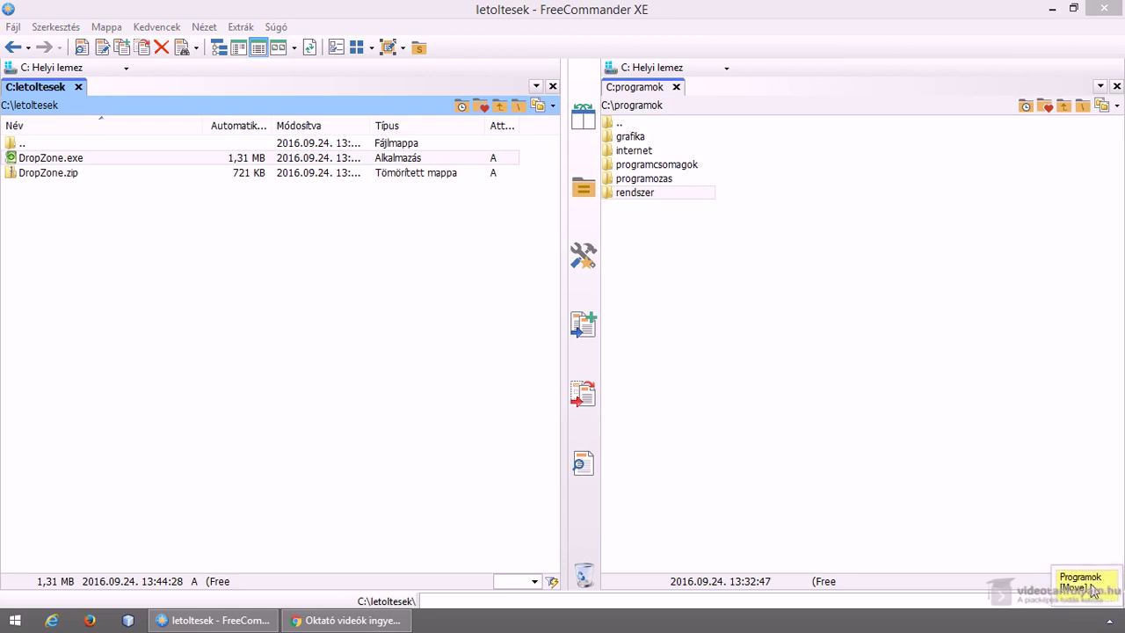
Drop DropZone.exe from C:\letoltesek onto the Programok drop zone to move it to C:\programok
{"action": "left_click", "coordinate": [35, 208]}
{"action": "left_click", "coordinate": [37, 175], "text": "shift"}
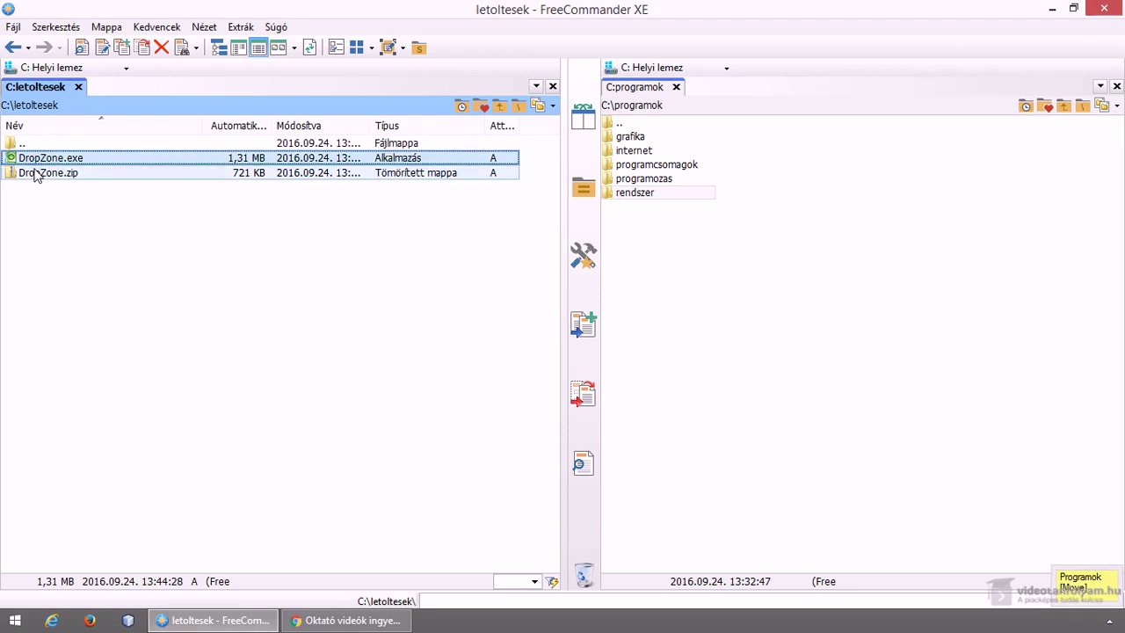
{"action": "left_click", "coordinate": [38, 160]}
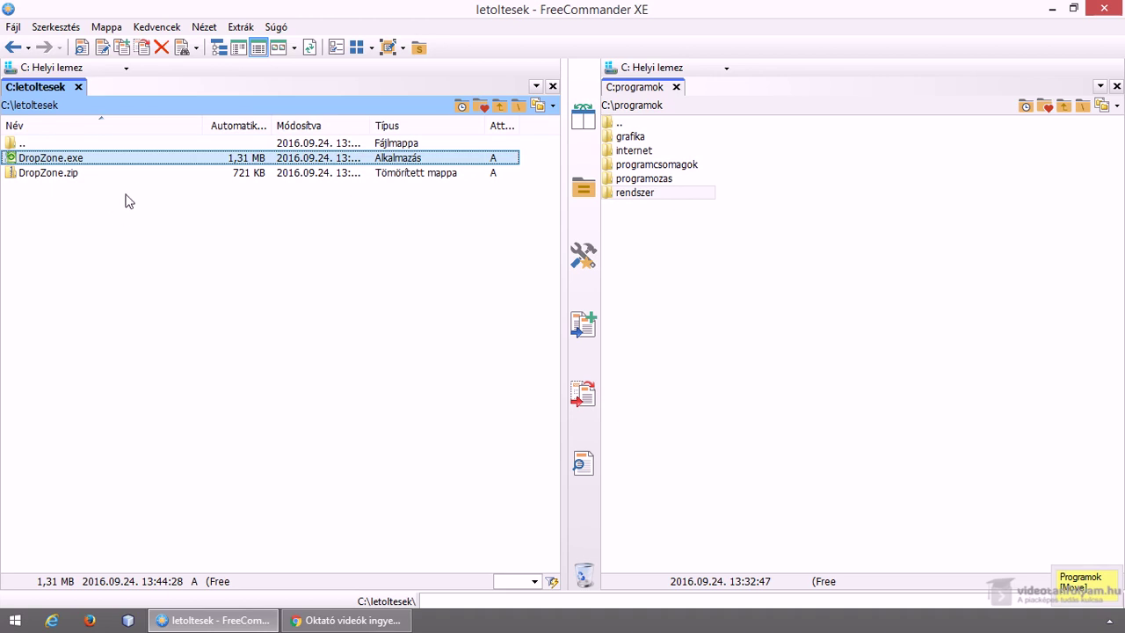
{"action": "left_click_drag", "start_coordinate": [106, 159], "coordinate": [1095, 593]}
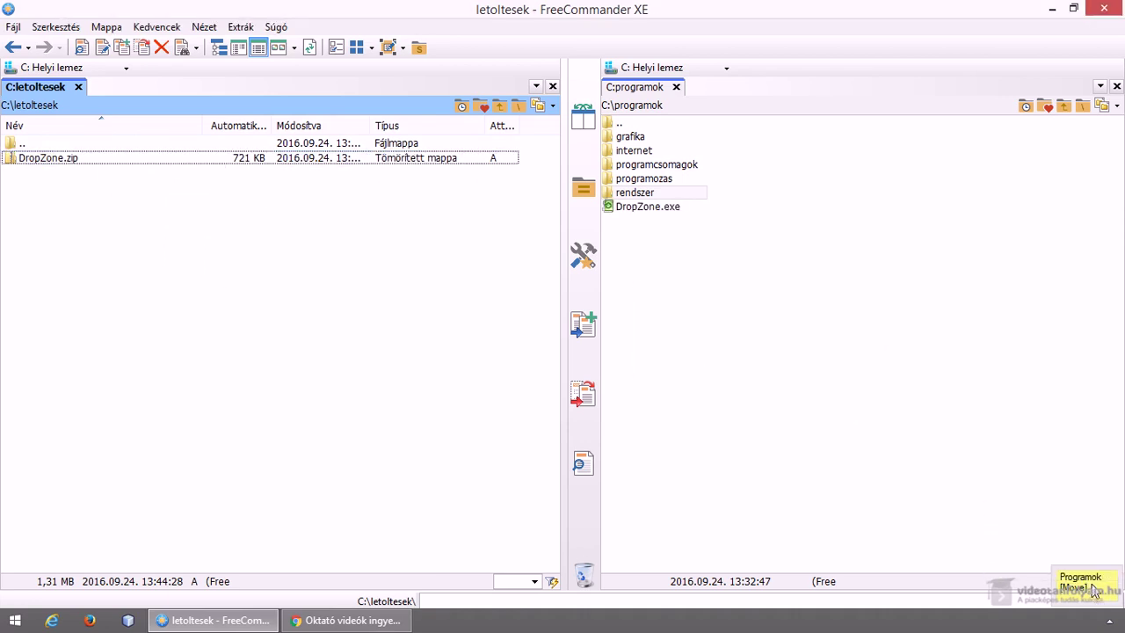
Move DropZone.exe from C:\programok back to C:\letoltesek
{"action": "left_click", "coordinate": [615, 208]}
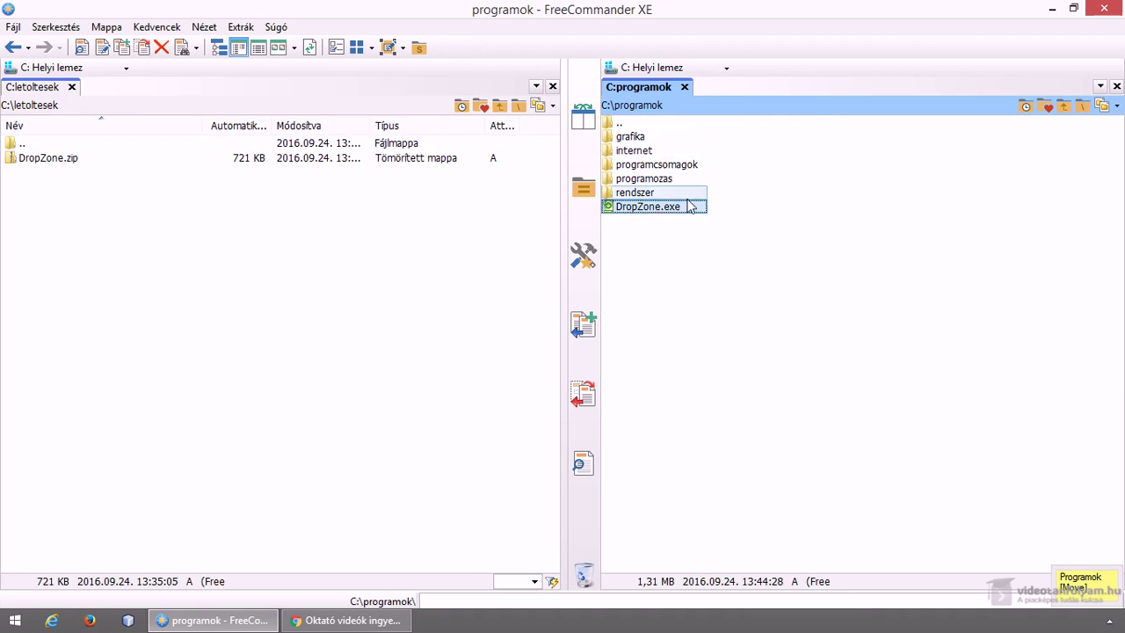
{"action": "key", "text": "F6"}
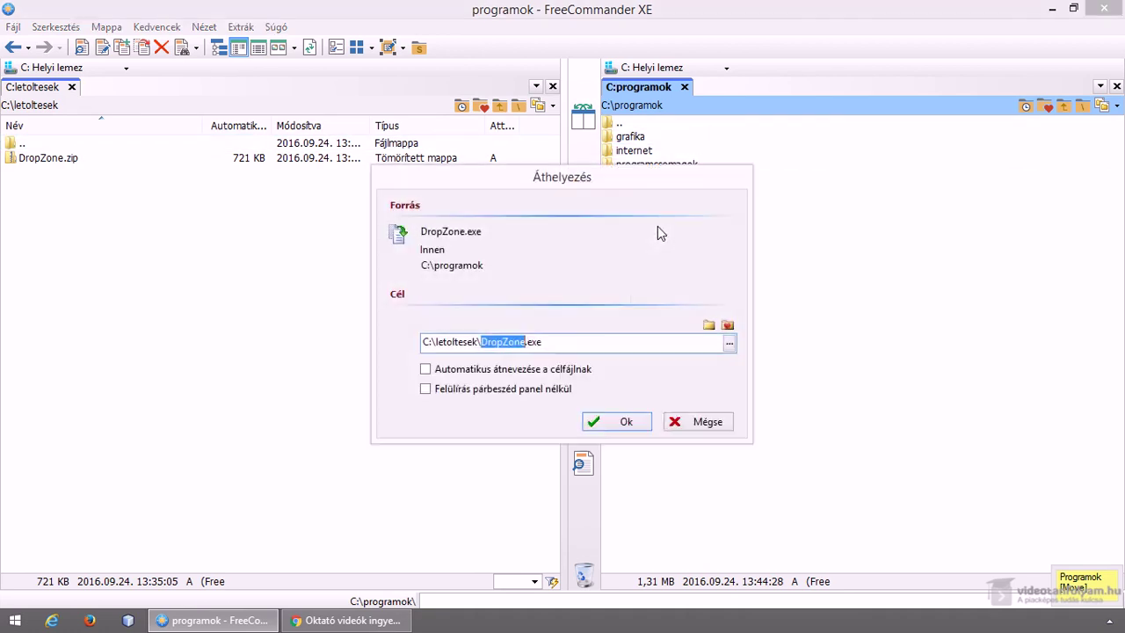
{"action": "key", "text": "Return"}
Open C:\programok\grafika\ImageGlass in the second pane and drop DropZone.exe from C:\letoltesek onto the Programok drop zone
{"action": "double_click", "coordinate": [657, 138]}
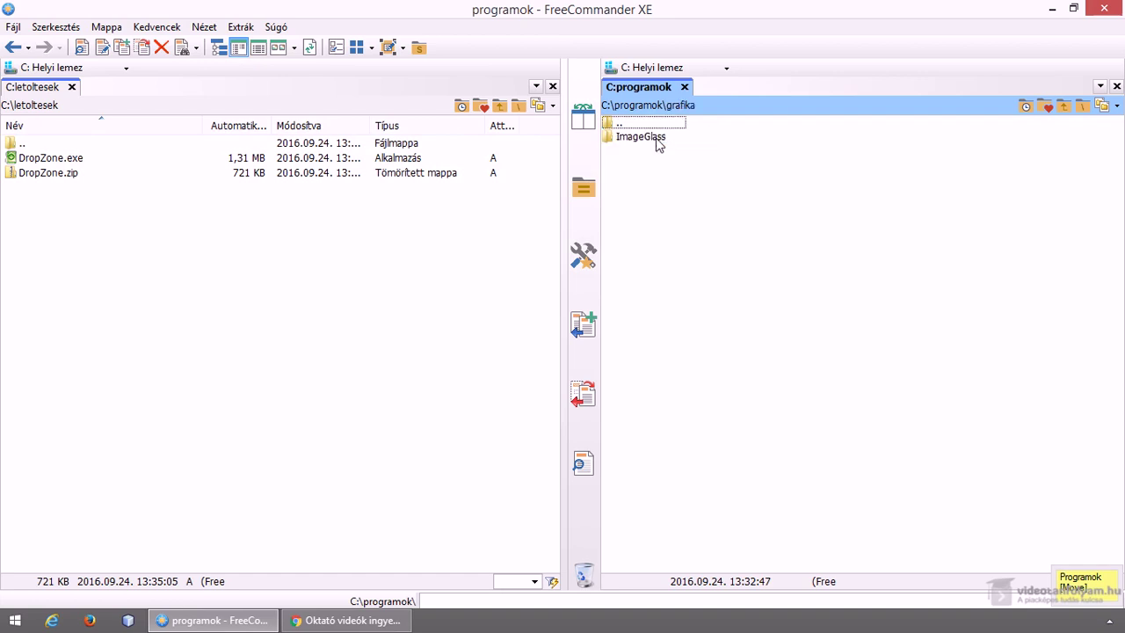
{"action": "double_click", "coordinate": [658, 138]}
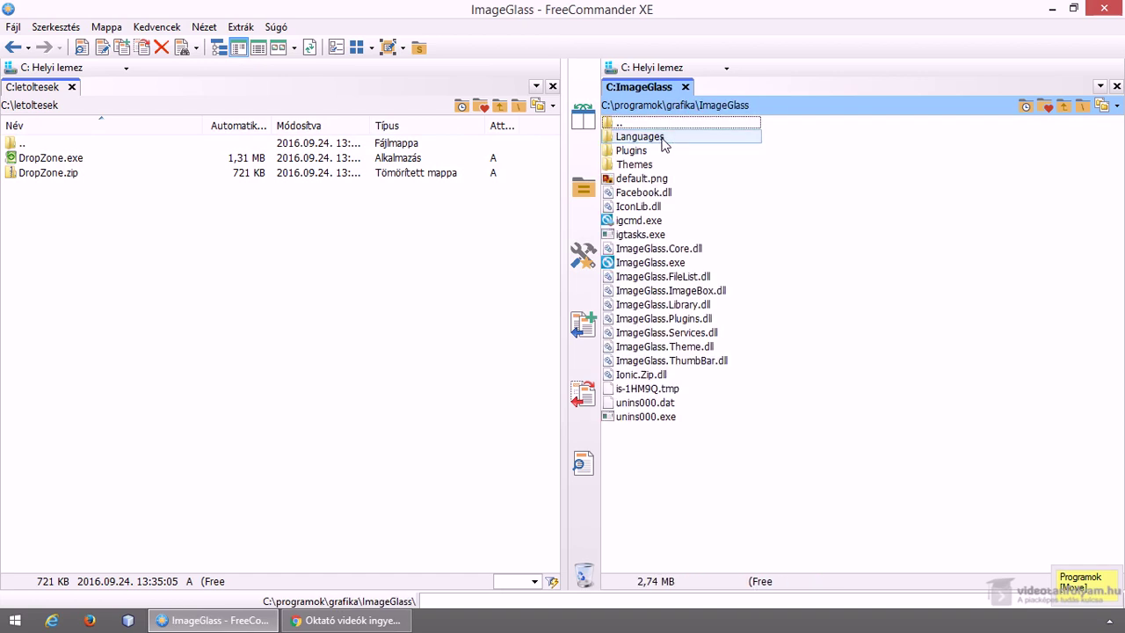
{"action": "left_click", "coordinate": [68, 173]}
{"action": "left_click", "coordinate": [53, 164]}
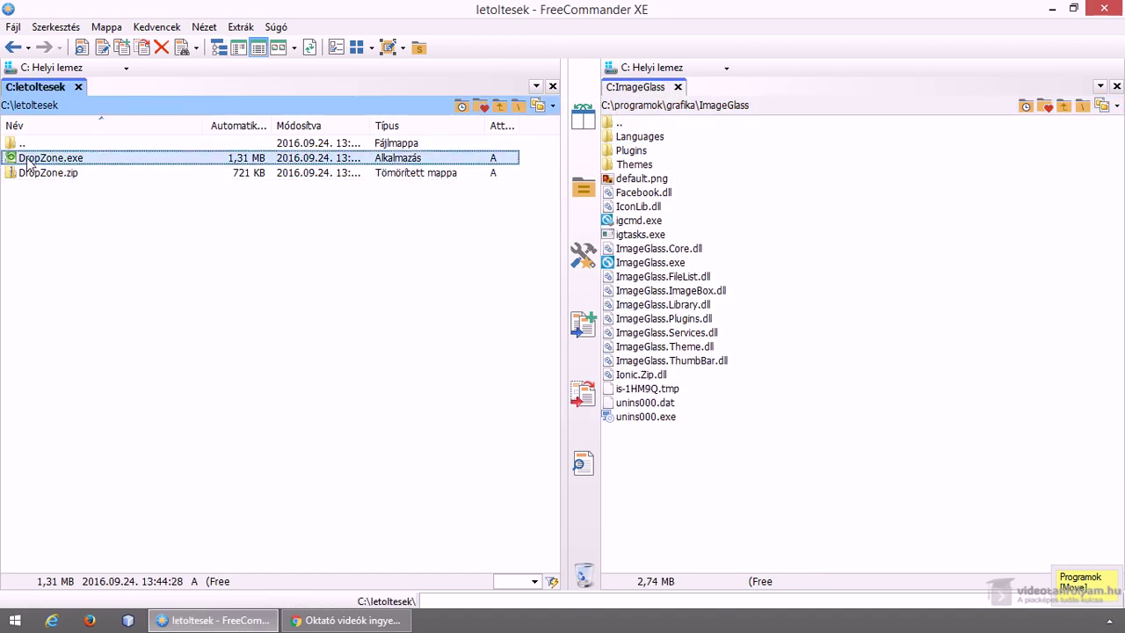
{"action": "left_click_drag", "start_coordinate": [26, 162], "coordinate": [1087, 596]}
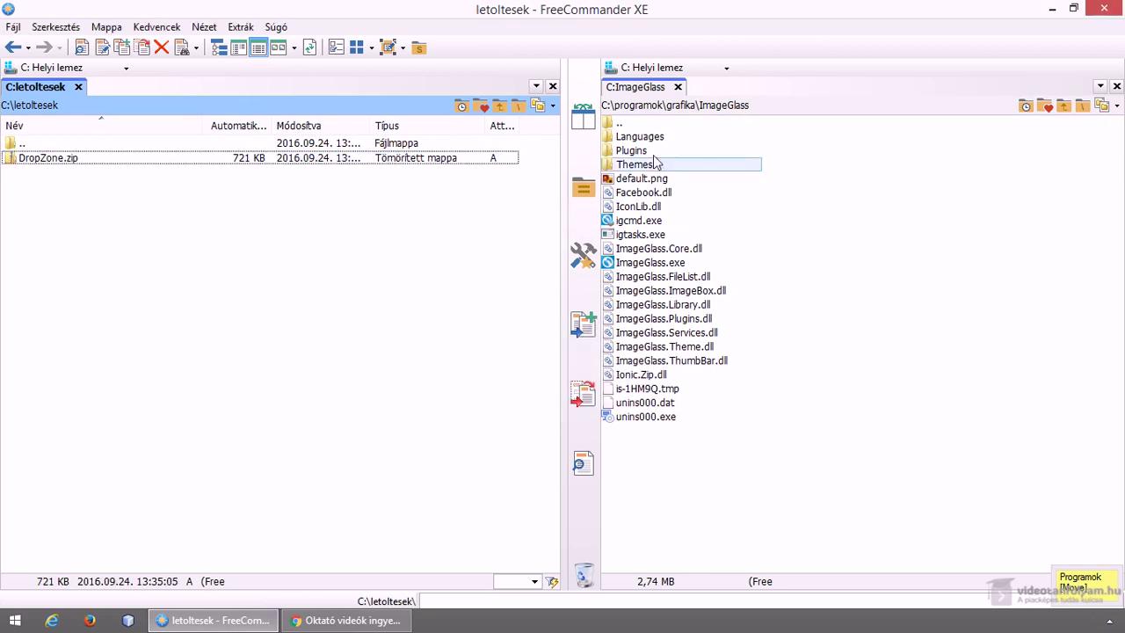
Return the second pane to C:\programok and open its rendszer\drop zone subfolder
{"action": "double_click", "coordinate": [639, 124]}
{"action": "double_click", "coordinate": [640, 126]}
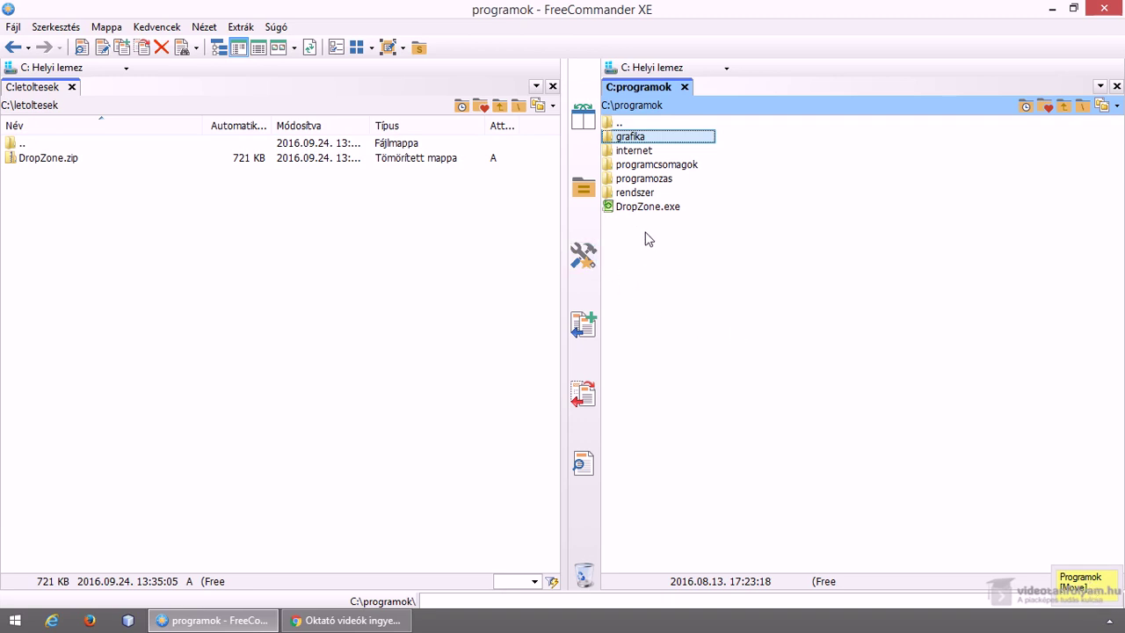
{"action": "double_click", "coordinate": [655, 193]}
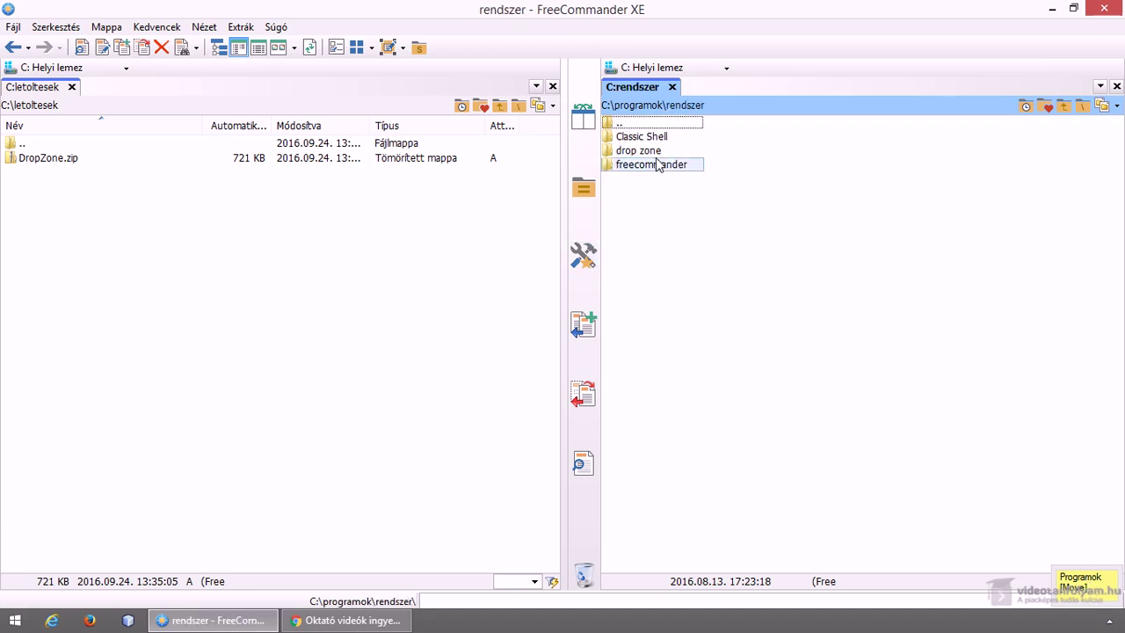
{"action": "double_click", "coordinate": [658, 151]}
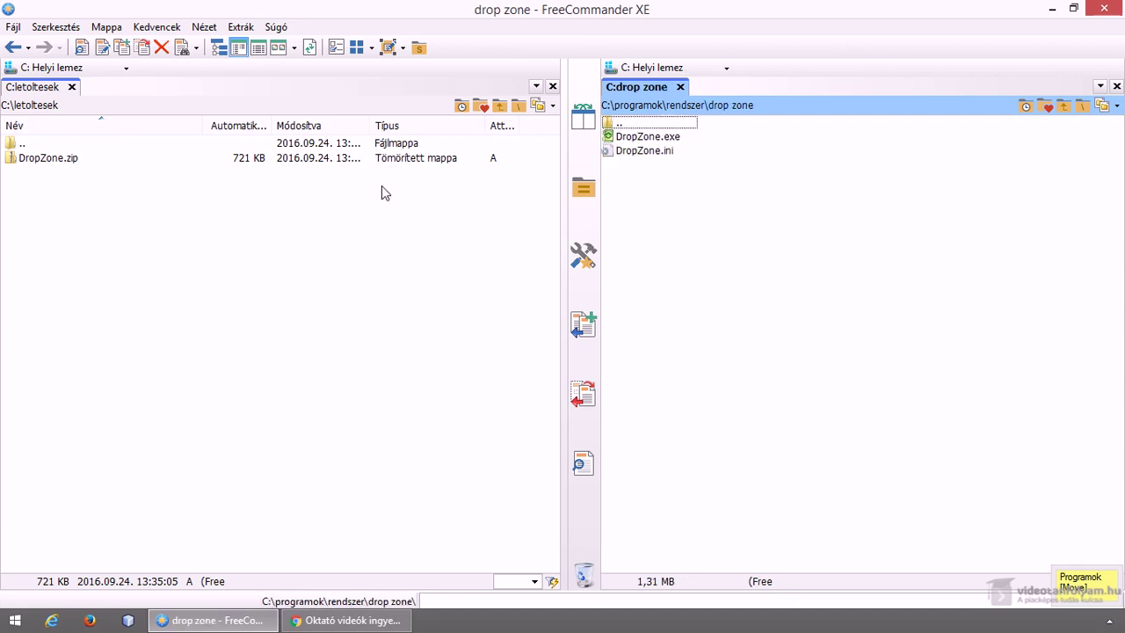
Extract DropZone.exe from DropZone.zip into C:\programok\rendszer\drop zone twice, as DropZone1.exe and DropZone2.exe
{"action": "left_click", "coordinate": [79, 159]}
{"action": "double_click", "coordinate": [79, 158]}
{"action": "left_click", "coordinate": [76, 187]}
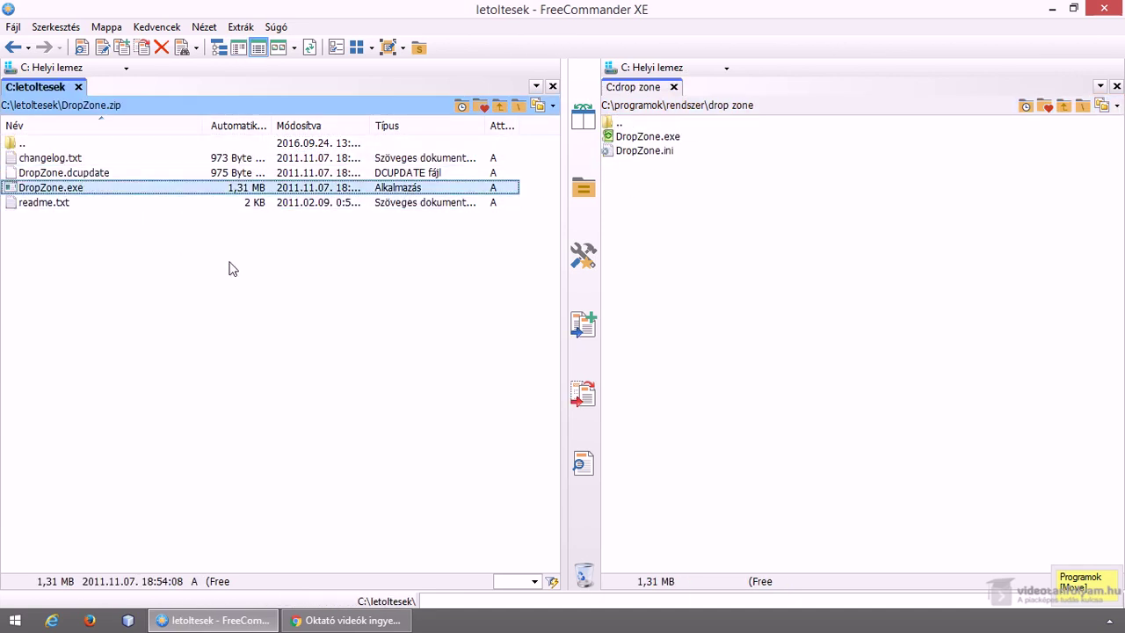
{"action": "key", "text": "F5"}
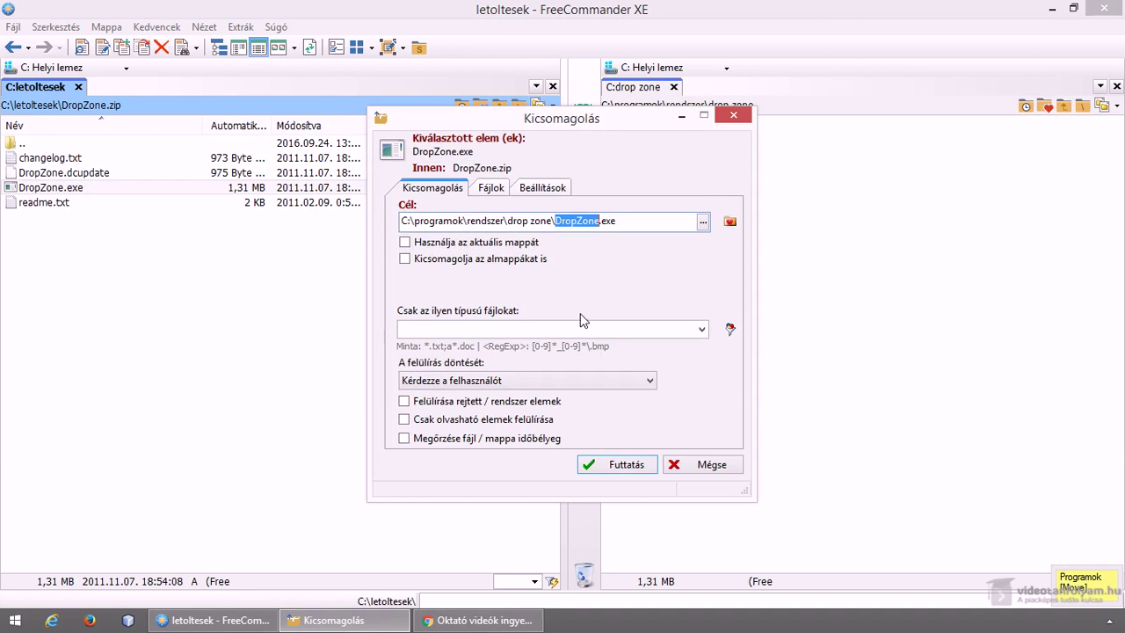
{"action": "left_click_drag", "start_coordinate": [639, 130], "coordinate": [465, 214]}
{"action": "left_click", "coordinate": [427, 305]}
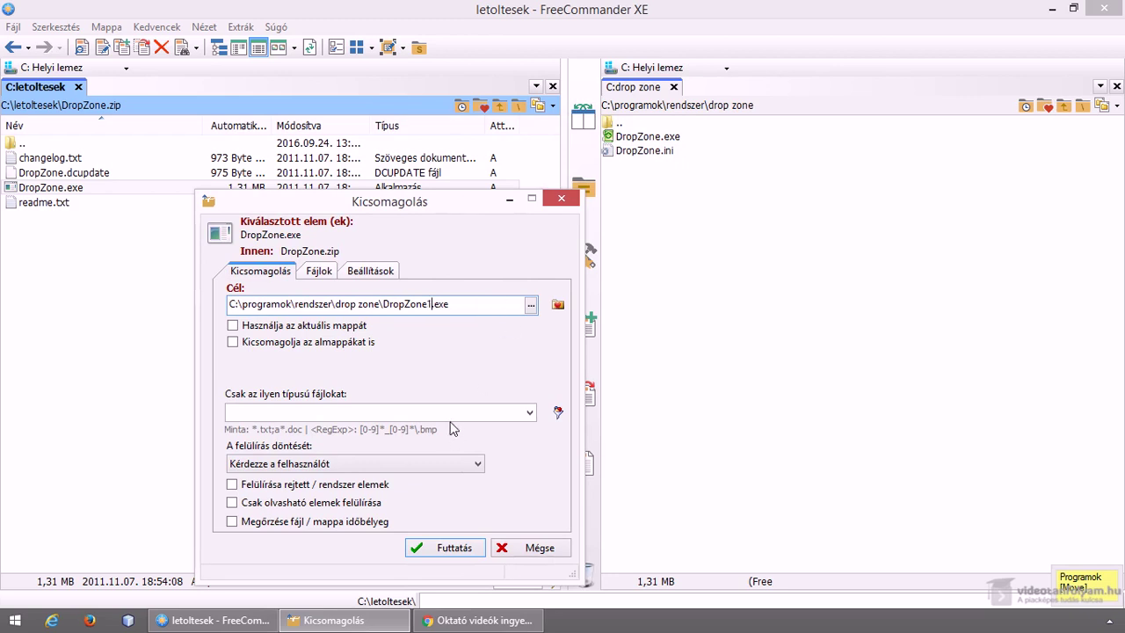
{"action": "left_click", "coordinate": [448, 546]}
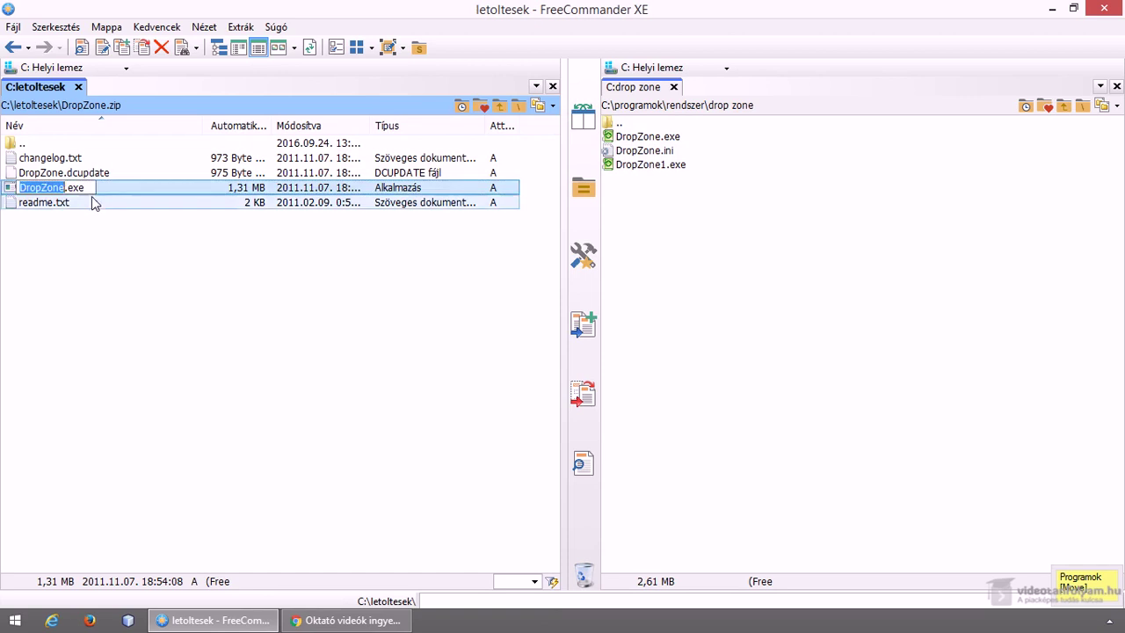
{"action": "key", "text": "F5"}
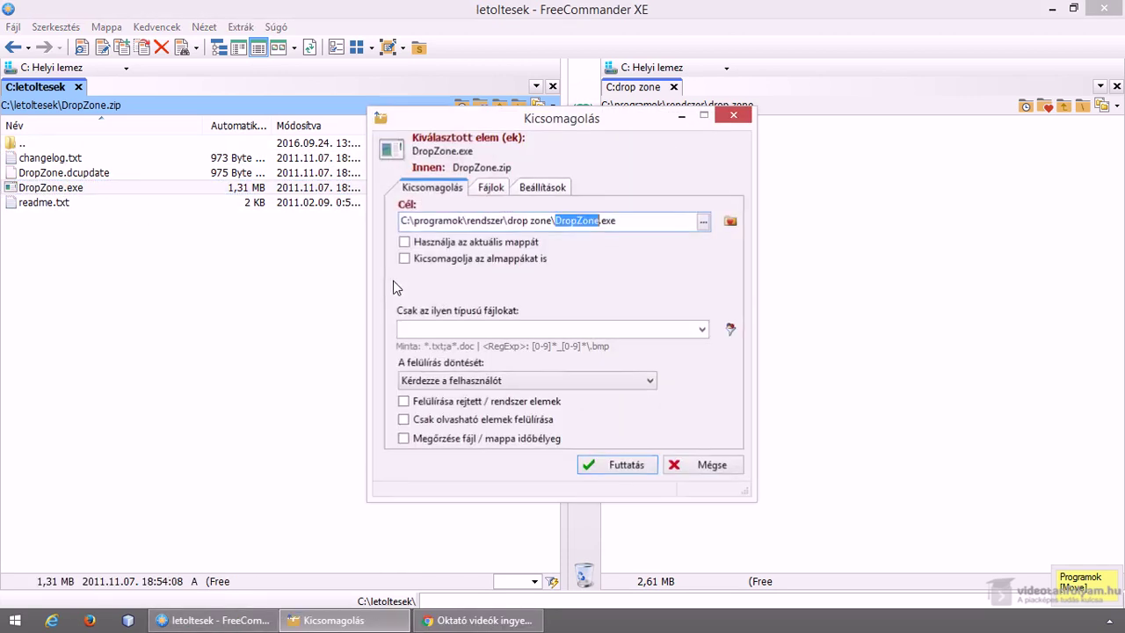
{"action": "left_click", "coordinate": [601, 460]}
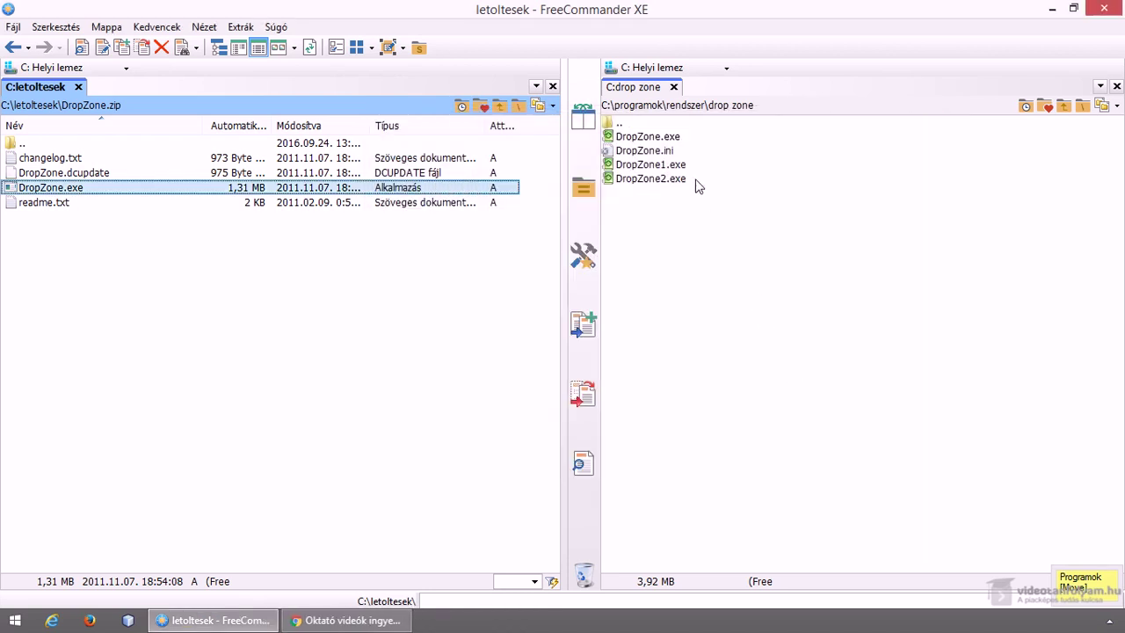
Launch DropZone1.exe, move its drop zone to the middle of the screen, and open its settings for editing
{"action": "left_click", "coordinate": [705, 196]}
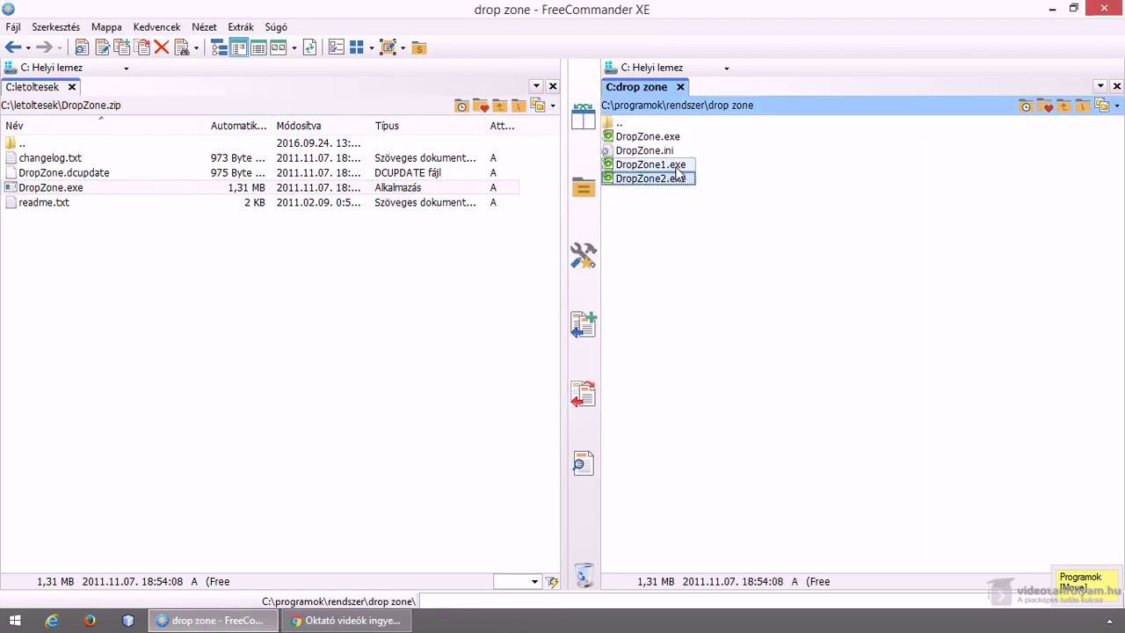
{"action": "double_click", "coordinate": [677, 166]}
{"action": "left_click_drag", "start_coordinate": [144, 128], "coordinate": [577, 358]}
{"action": "right_click", "coordinate": [562, 357]}
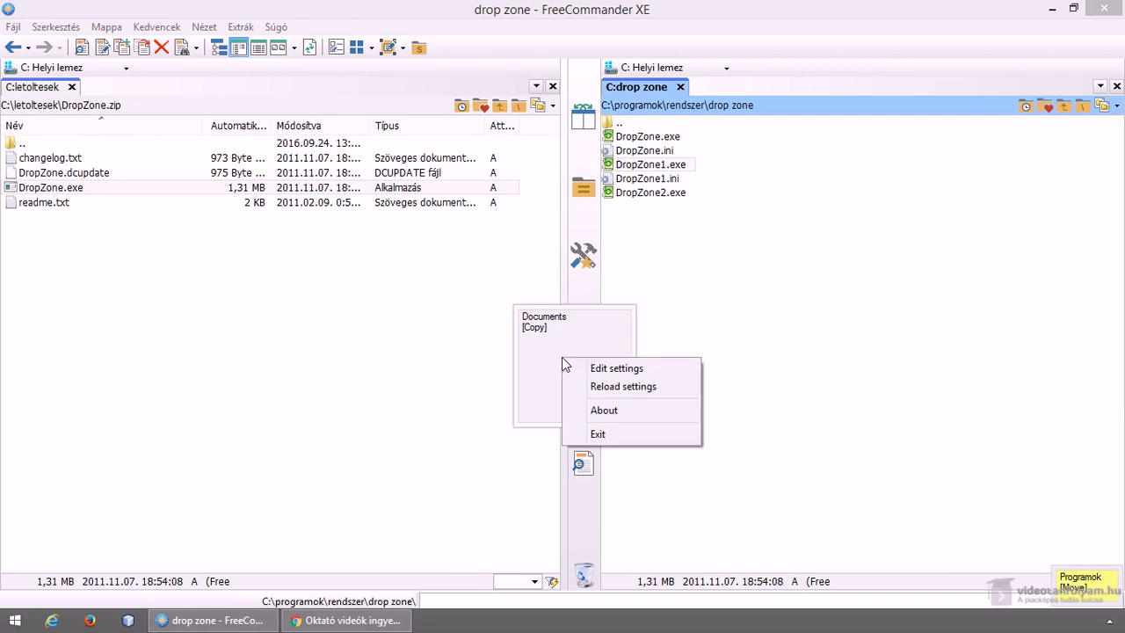
{"action": "left_click", "coordinate": [587, 367]}
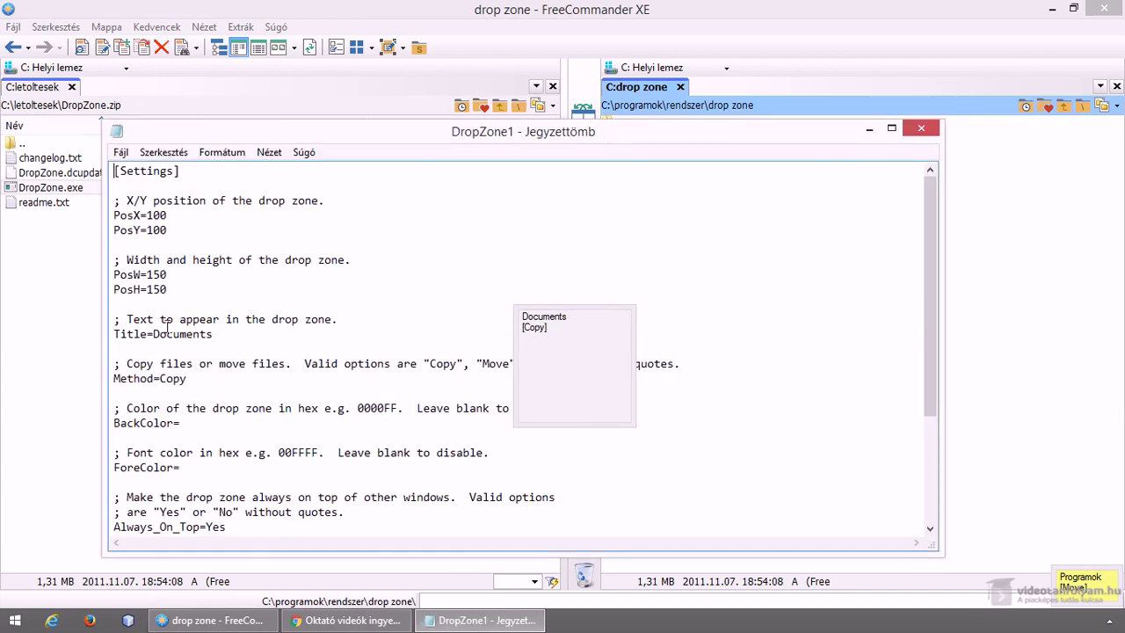
Set the drop zone's Title to Rendszer and its Method to Ask in the DropZone1 settings
{"action": "left_click_drag", "start_coordinate": [151, 335], "coordinate": [249, 334]}
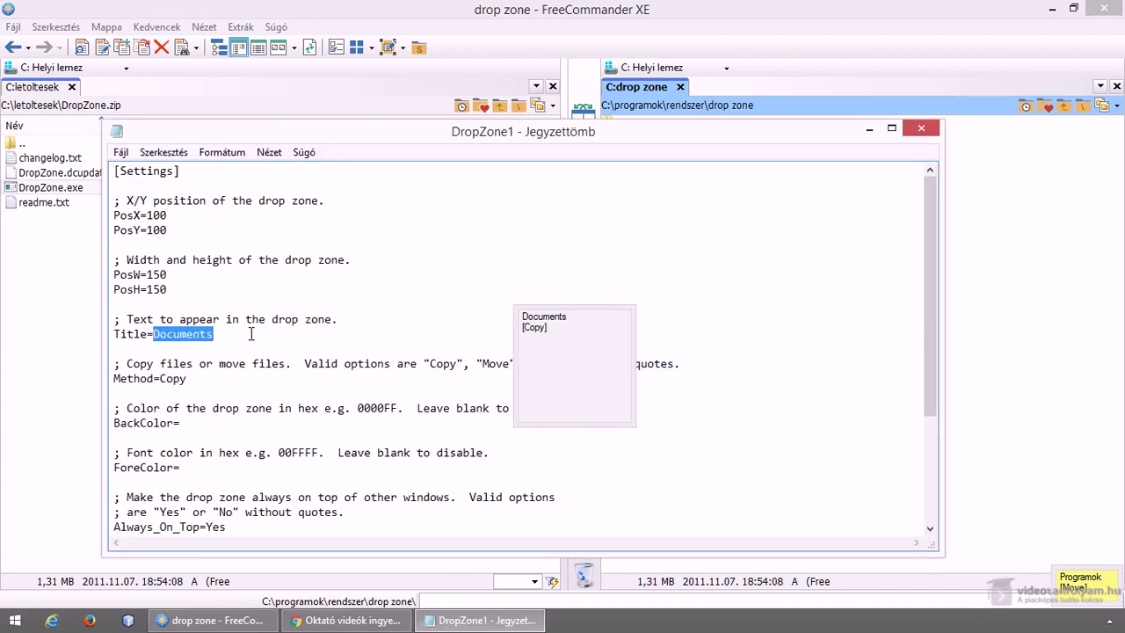
{"action": "type", "text": "Rendszer"}
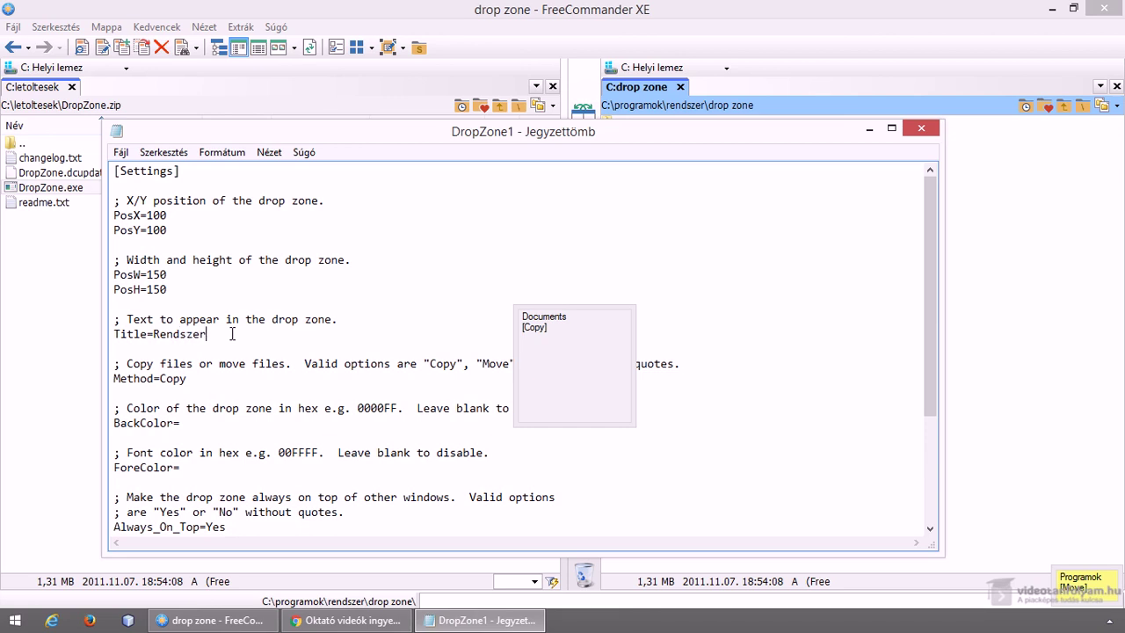
{"action": "scroll", "coordinate": [241, 339], "scroll_direction": "down", "scroll_amount": 4}
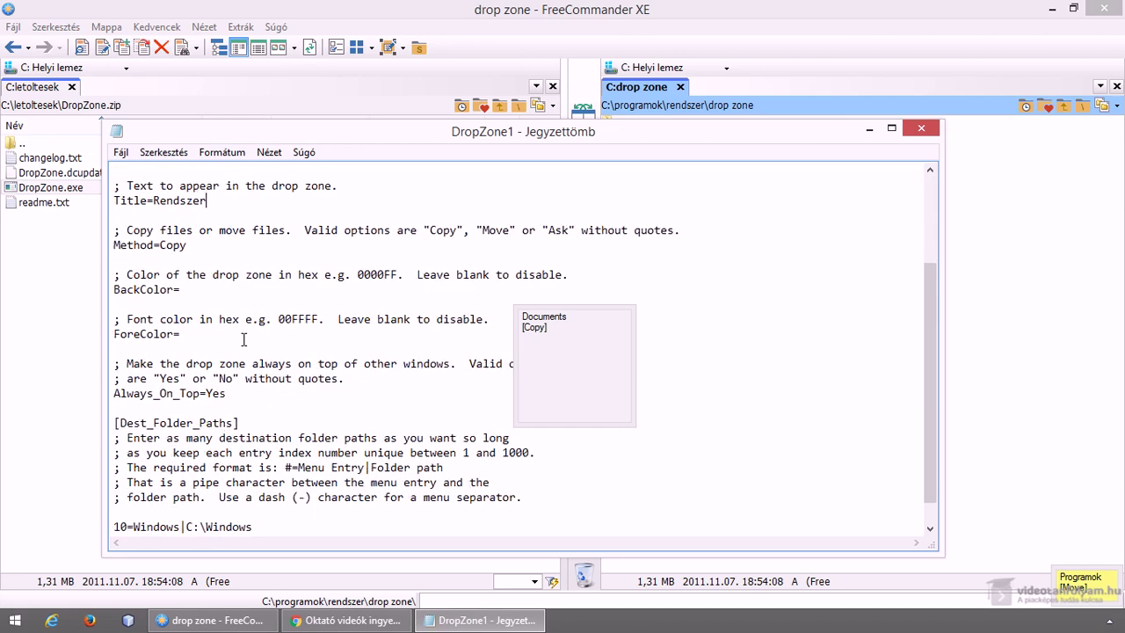
{"action": "scroll", "coordinate": [194, 351], "scroll_direction": "up", "scroll_amount": 3}
{"action": "left_click", "coordinate": [194, 350]}
{"action": "double_click", "coordinate": [180, 349]}
{"action": "type", "text": "Ask"}
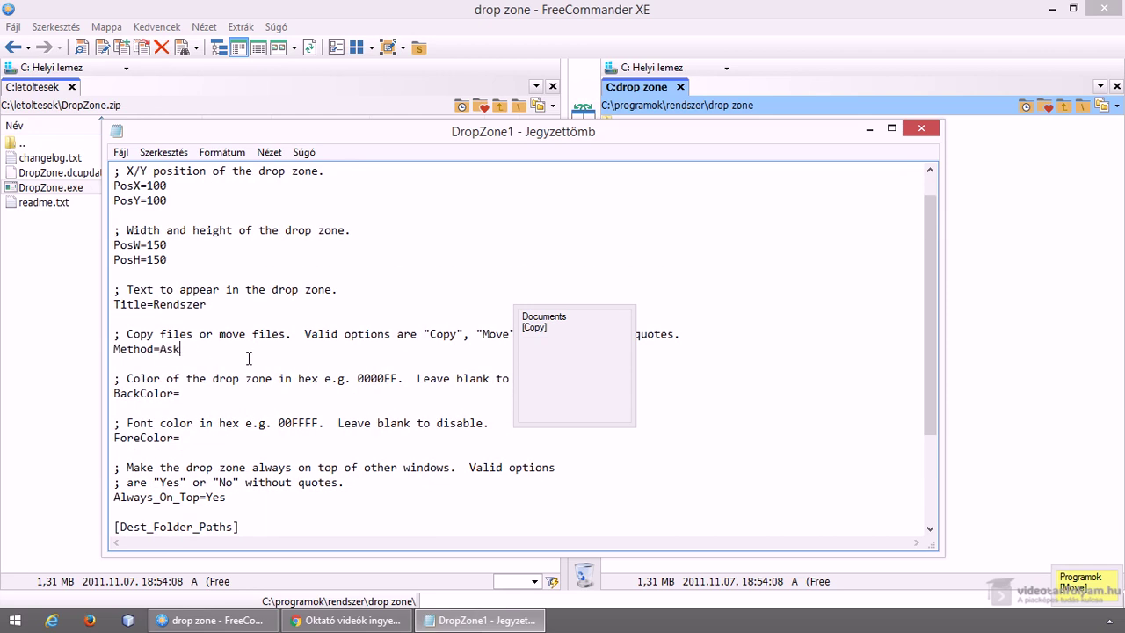
Renumber the Windows entry under Dest_Folder_Paths to 1 and name its menu entry Rendszer
{"action": "scroll", "coordinate": [249, 358], "scroll_direction": "down", "scroll_amount": 1}
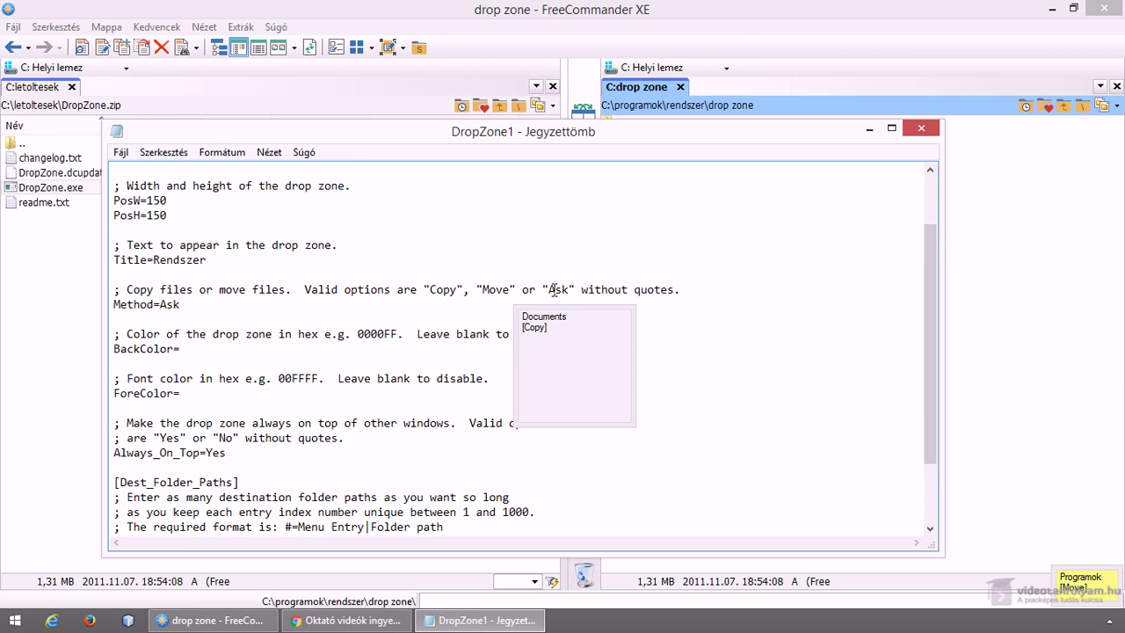
{"action": "scroll", "coordinate": [261, 500], "scroll_direction": "down", "scroll_amount": 2}
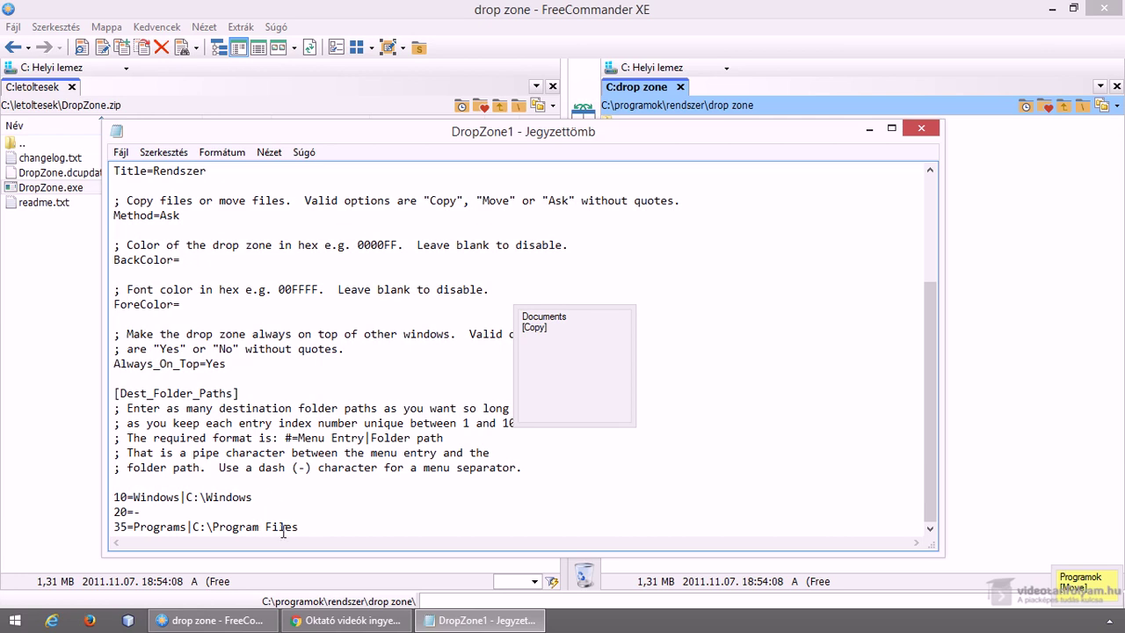
{"action": "left_click", "coordinate": [133, 498]}
{"action": "key", "text": "BackSpace"}
{"action": "key", "text": "BackSpace"}
{"action": "type", "text": "="}
{"action": "left_click_drag", "start_coordinate": [127, 497], "coordinate": [175, 497]}
{"action": "type", "text": "Rendszer"}
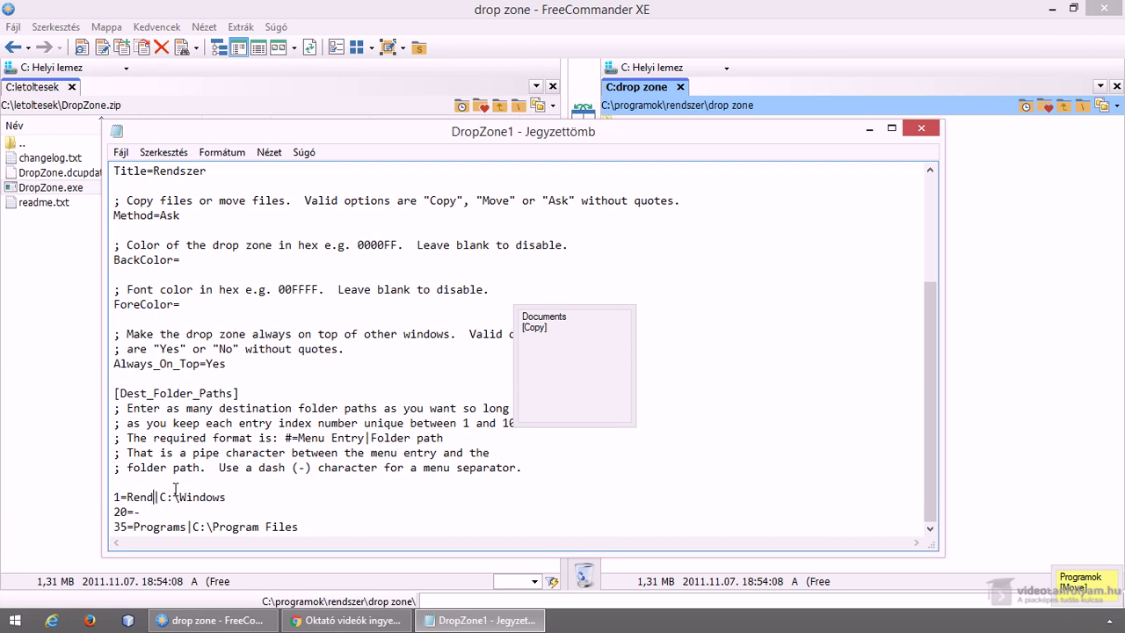
Copy the C:\programok path from FreeCommander and set the Rendszer entry's destination to C:\programok\rendszer
{"action": "double_click", "coordinate": [234, 497]}
{"action": "left_click", "coordinate": [1034, 262]}
{"action": "key", "text": "BackSpace"}
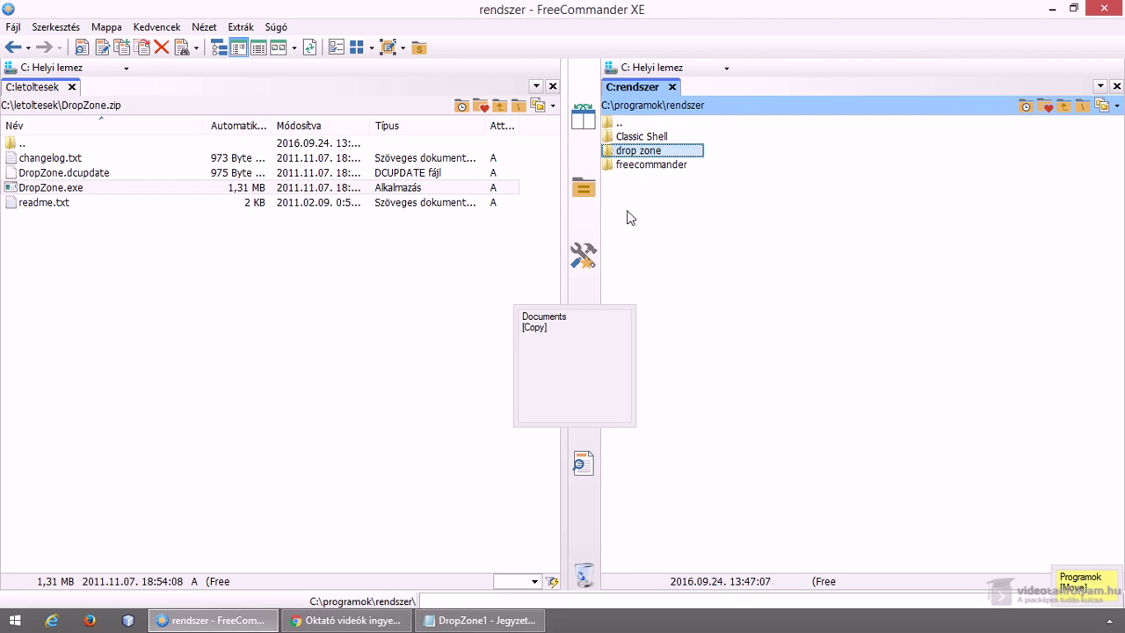
{"action": "key", "text": "BackSpace"}
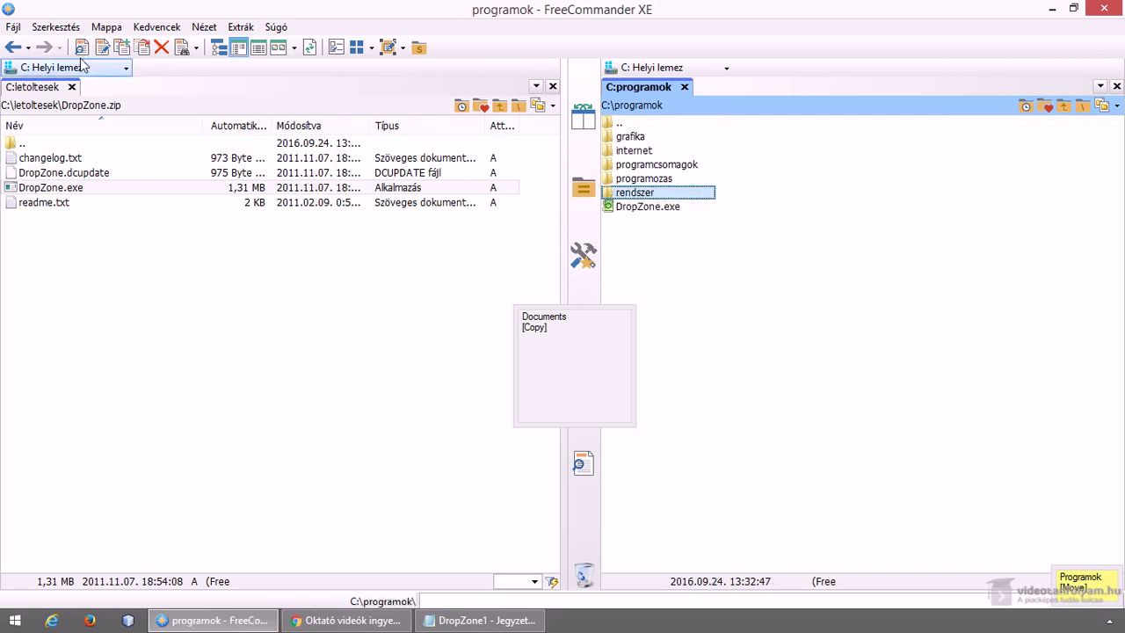
{"action": "left_click", "coordinate": [56, 27]}
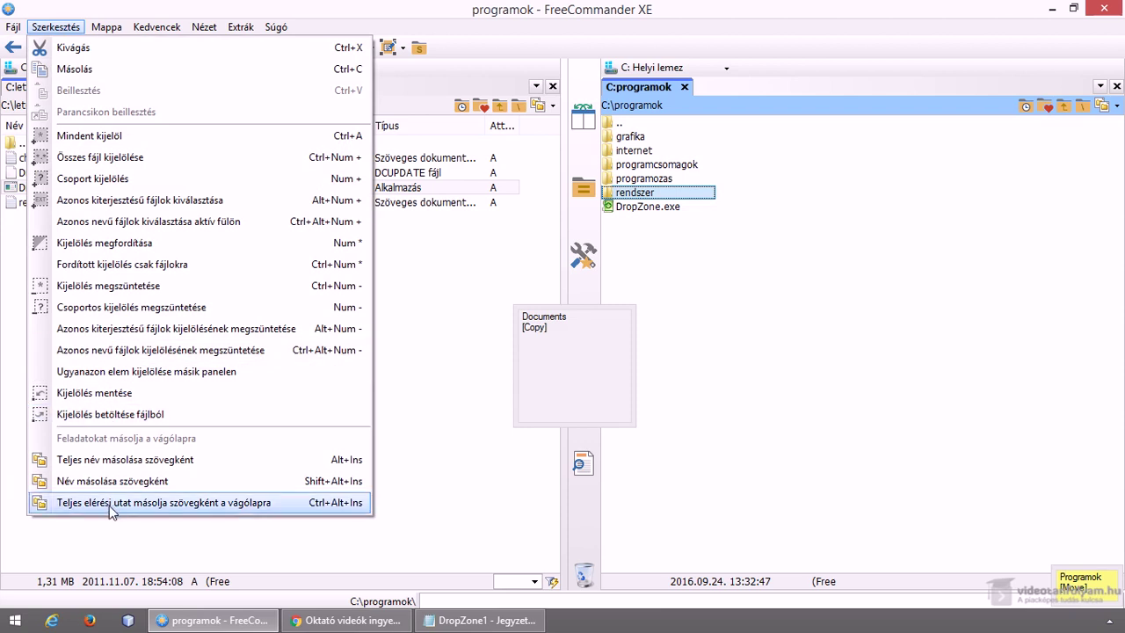
{"action": "left_click", "coordinate": [195, 503]}
{"action": "left_click", "coordinate": [524, 624]}
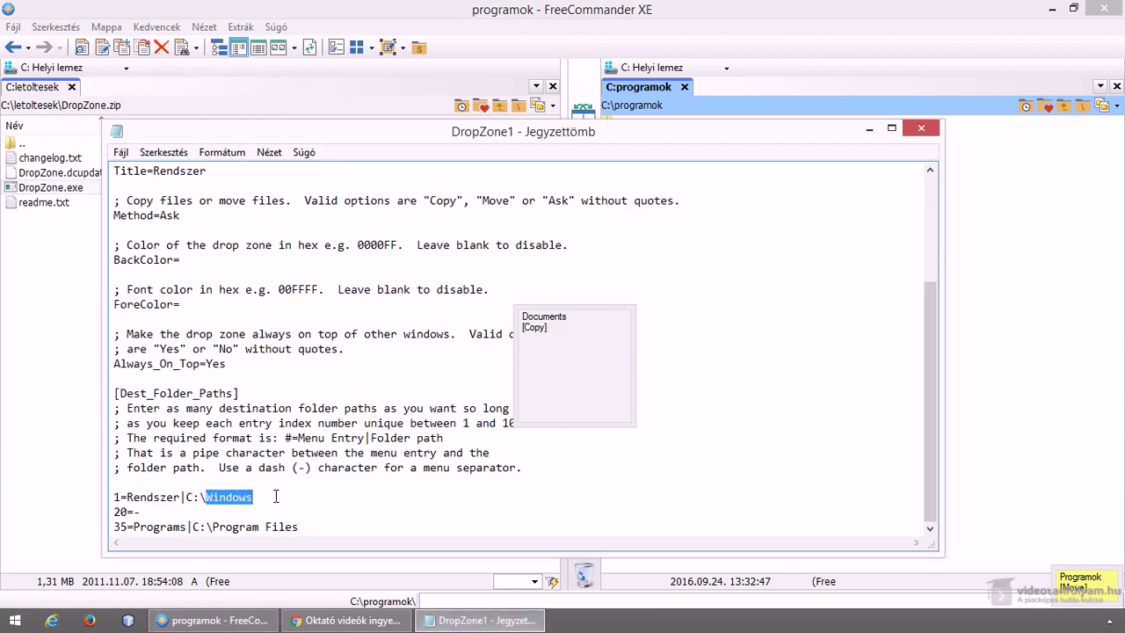
{"action": "left_click_drag", "start_coordinate": [254, 497], "coordinate": [186, 498]}
{"action": "key", "text": "Delete"}
{"action": "key", "text": "ctrl+v"}
{"action": "type", "text": "\\"}
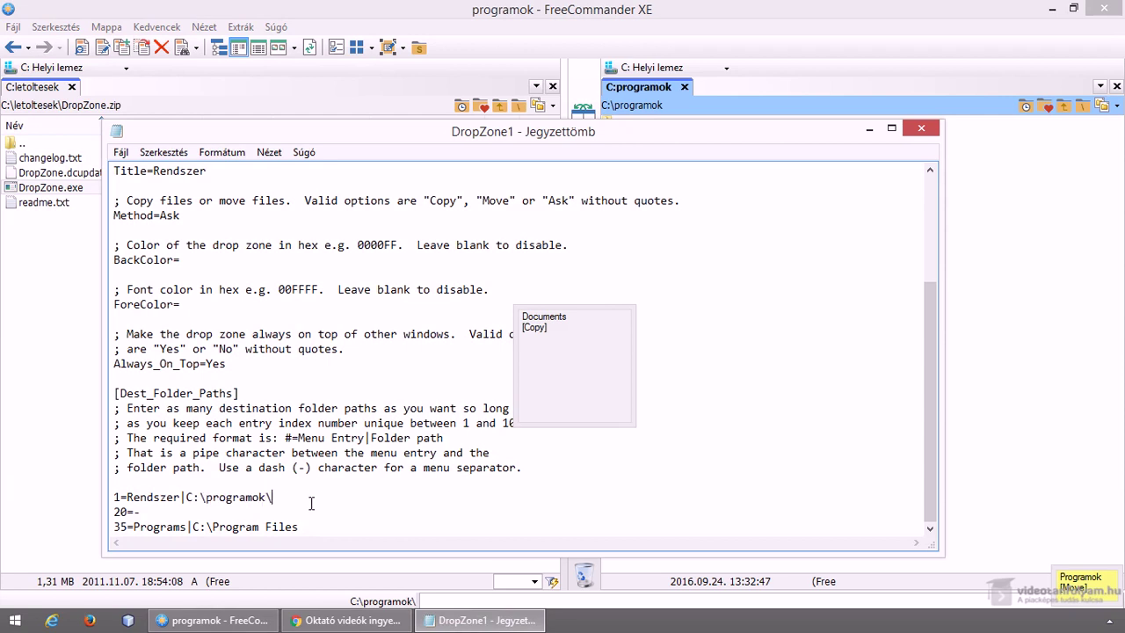
{"action": "type", "text": "rendszer"}
Renumber the separator entry to 2 and change the Programs entry to 3=Grafika|C:\programok\grafika, checking the folder name in FreeCommander
{"action": "left_click_drag", "start_coordinate": [327, 498], "coordinate": [116, 509]}
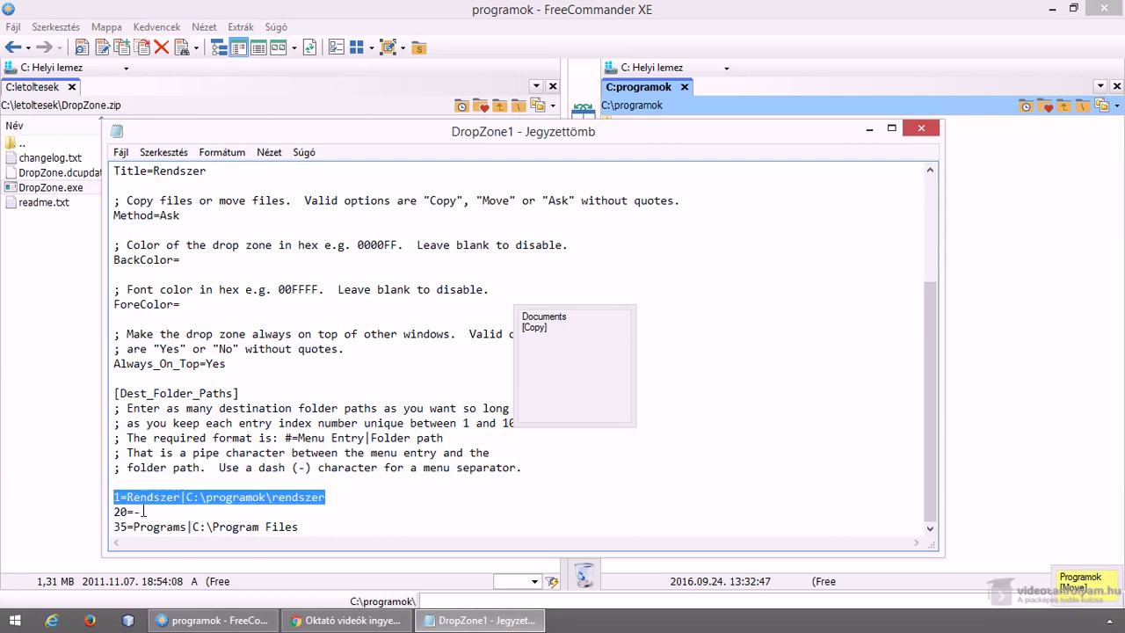
{"action": "left_click", "coordinate": [143, 511]}
{"action": "key", "text": "BackSpace"}
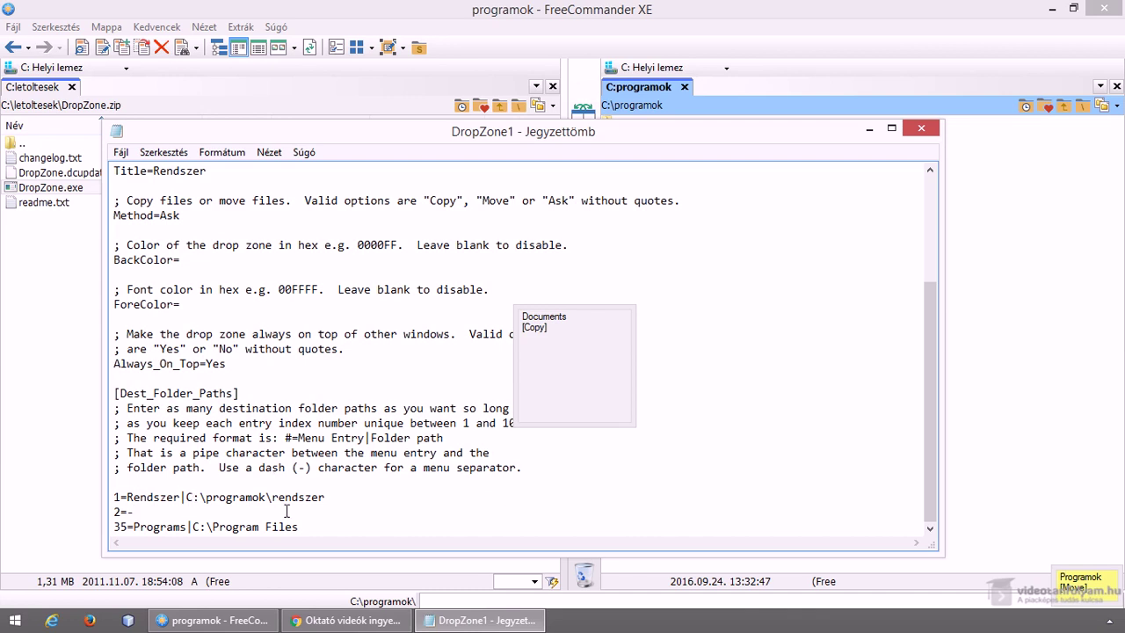
{"action": "left_click", "coordinate": [127, 526]}
{"action": "key", "text": "BackSpace"}
{"action": "left_click_drag", "start_coordinate": [126, 527], "coordinate": [180, 527]}
{"action": "type", "text": "Grafika|C:\\programok\\rendszer"}
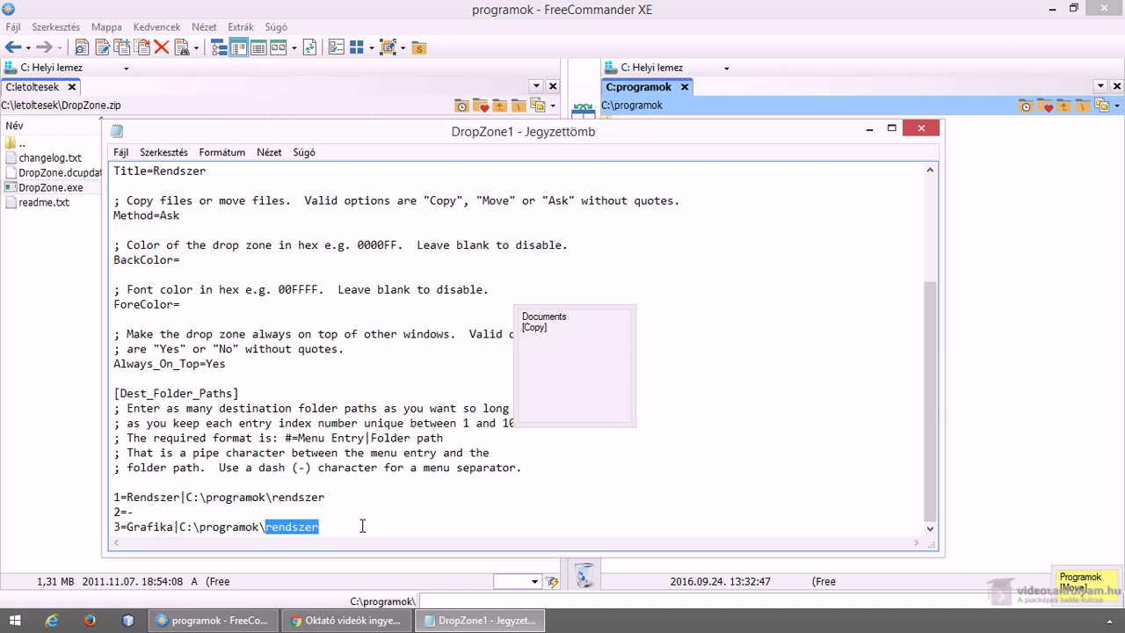
{"action": "type", "text": "g"}
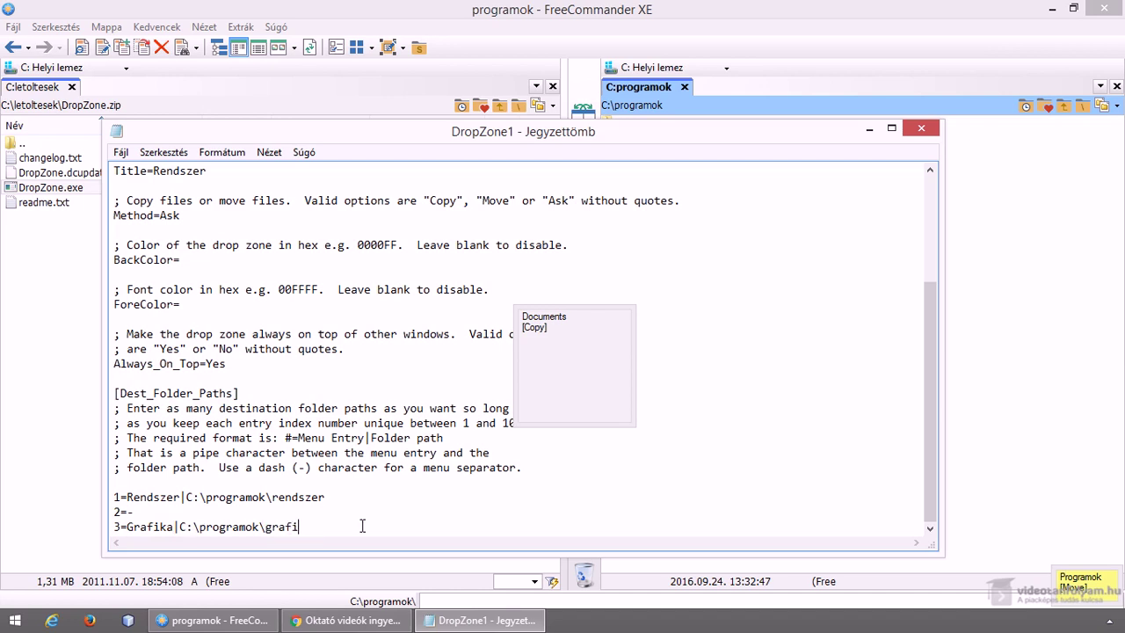
{"action": "left_click", "coordinate": [942, 390]}
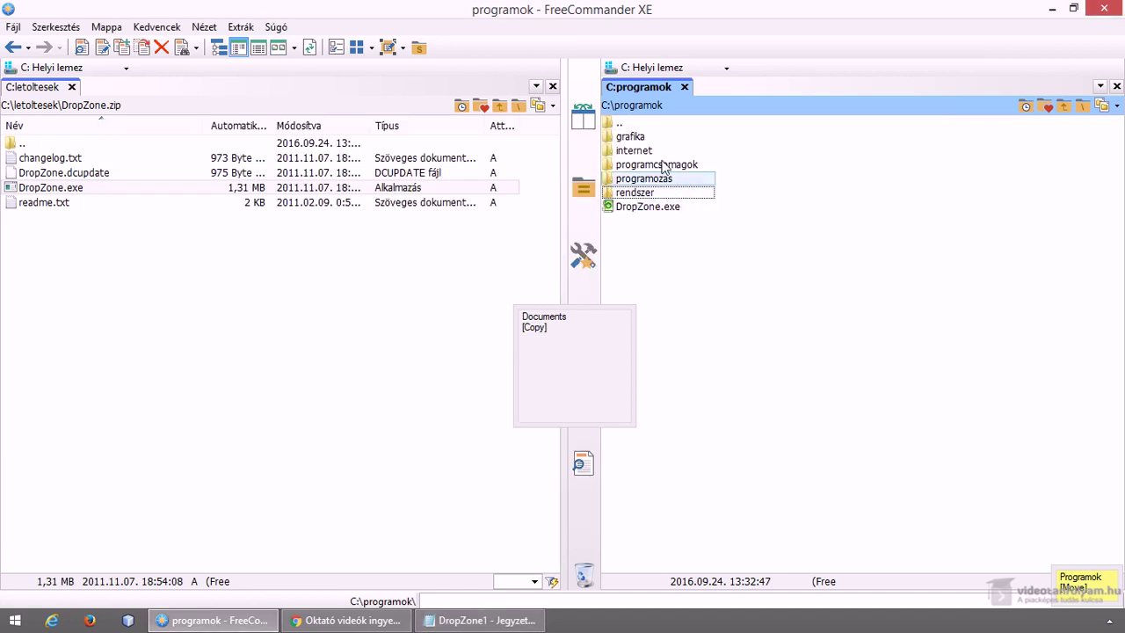
{"action": "left_click", "coordinate": [480, 621]}
Change the drop zone's Title to Valami in the DropZone1 settings and check the Method entry
{"action": "scroll", "coordinate": [302, 462], "scroll_direction": "up", "scroll_amount": 2}
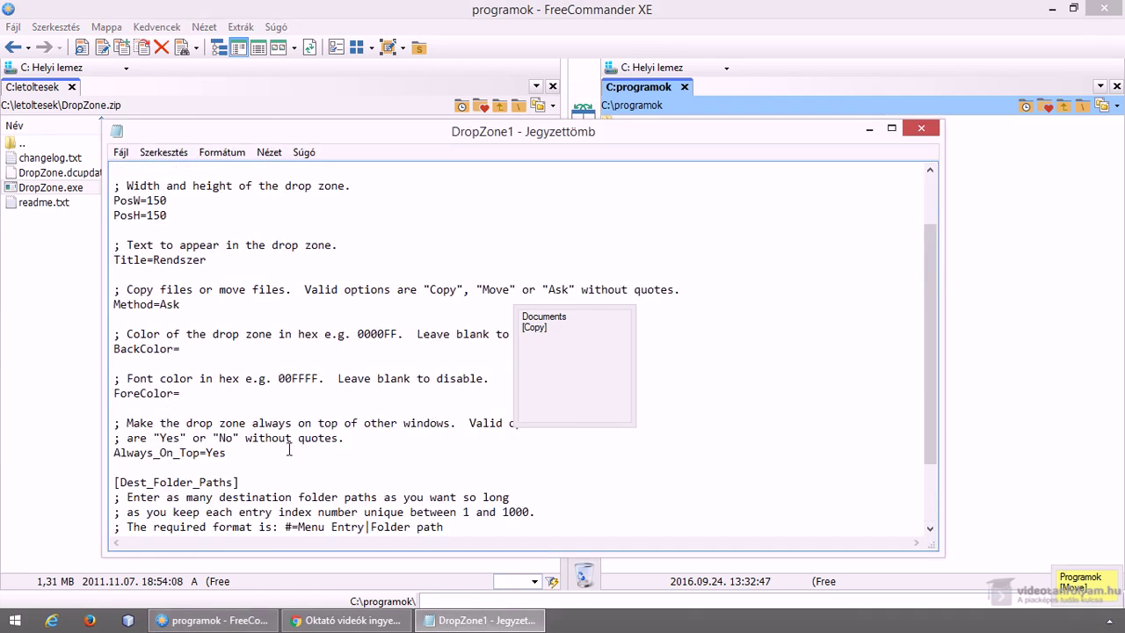
{"action": "scroll", "coordinate": [229, 393], "scroll_direction": "up", "scroll_amount": 1}
{"action": "left_click_drag", "start_coordinate": [161, 349], "coordinate": [198, 349]}
{"action": "left_click", "coordinate": [181, 306]}
{"action": "double_click", "coordinate": [191, 305]}
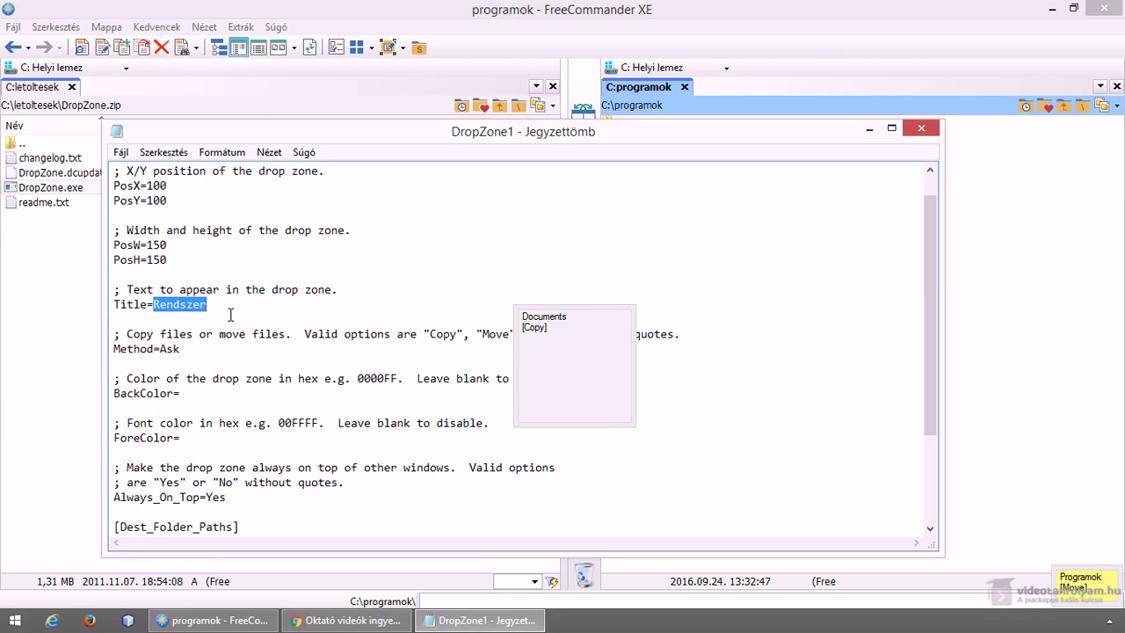
{"action": "type", "text": "Porg"}
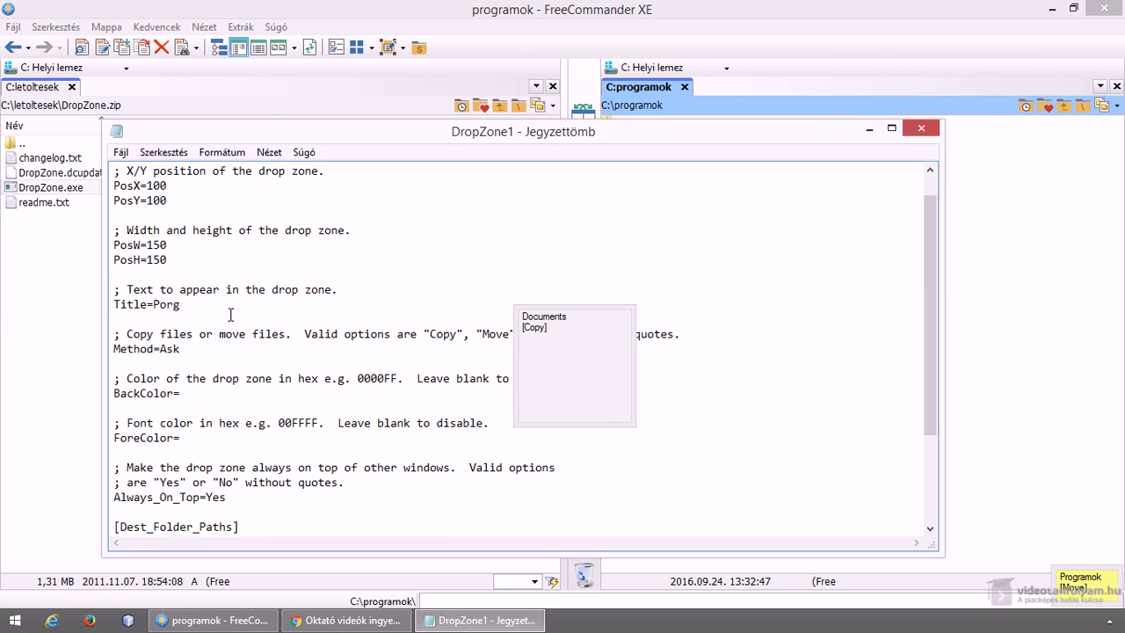
{"action": "type", "text": "alam"}
{"action": "scroll", "coordinate": [231, 319], "scroll_direction": "up", "scroll_amount": 1}
{"action": "left_click_drag", "start_coordinate": [181, 377], "coordinate": [160, 378]}
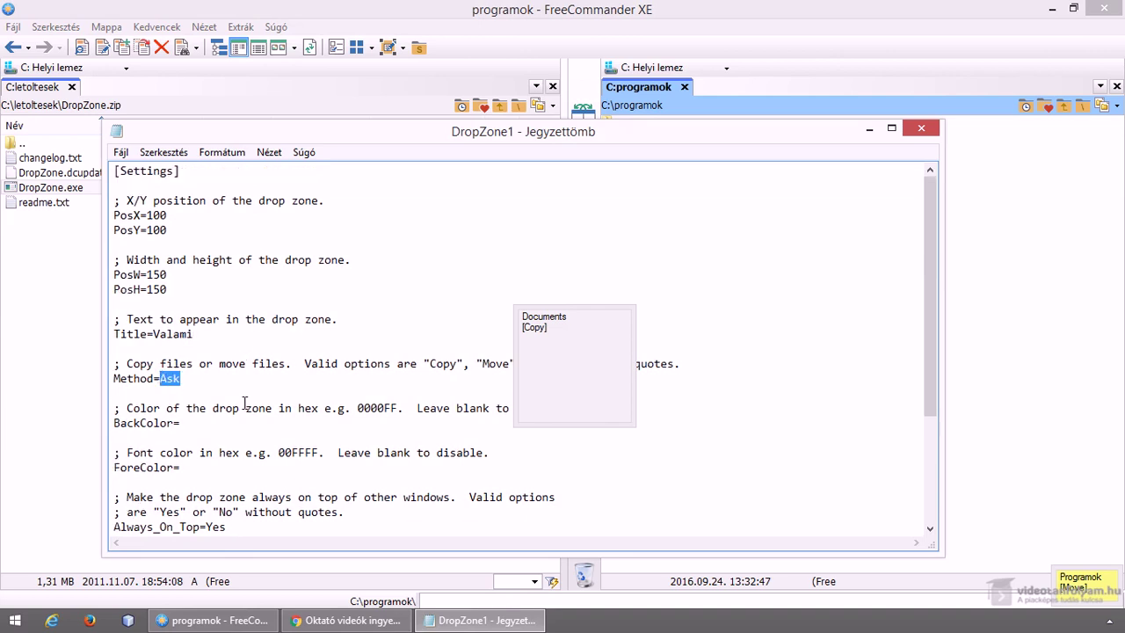
Check the Dest_Folder_Paths entries, save and close the DropZone1 settings file, and reload the Documents zone's settings
{"action": "scroll", "coordinate": [244, 403], "scroll_direction": "down", "scroll_amount": 4}
{"action": "left_click_drag", "start_coordinate": [322, 530], "coordinate": [88, 490]}
{"action": "left_click", "coordinate": [140, 497]}
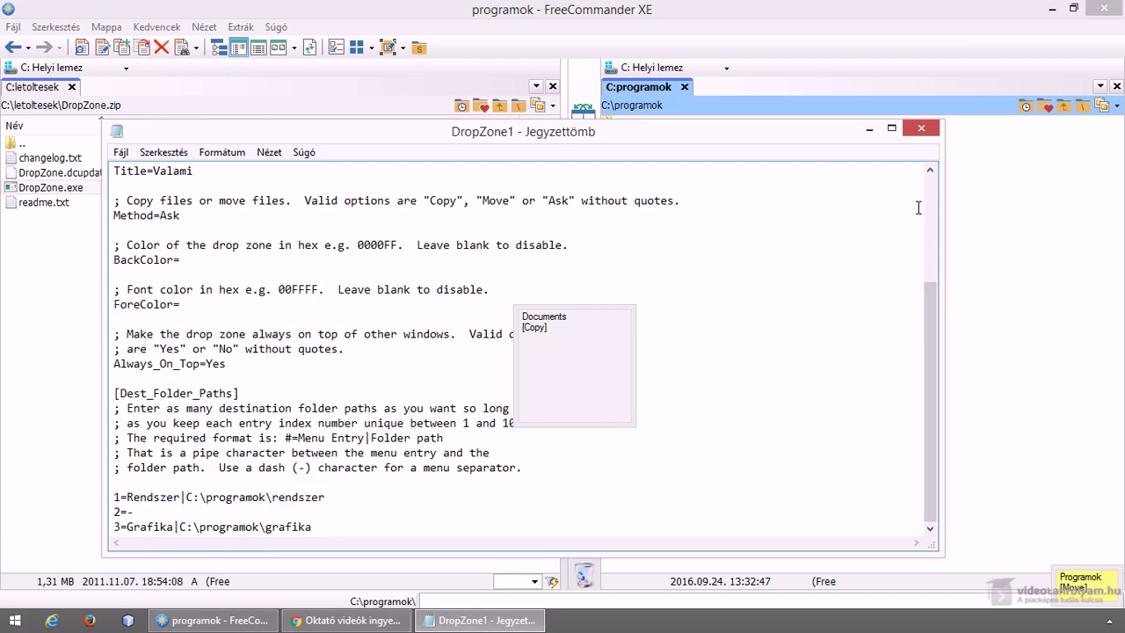
{"action": "left_click", "coordinate": [920, 132]}
{"action": "right_click", "coordinate": [578, 346]}
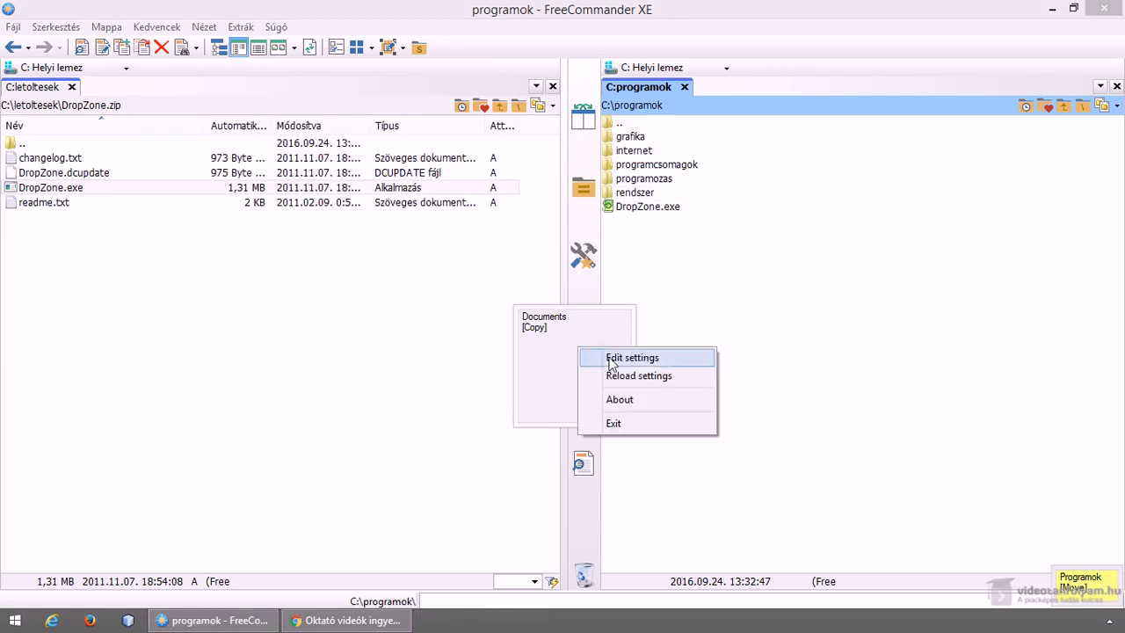
{"action": "left_click", "coordinate": [616, 376]}
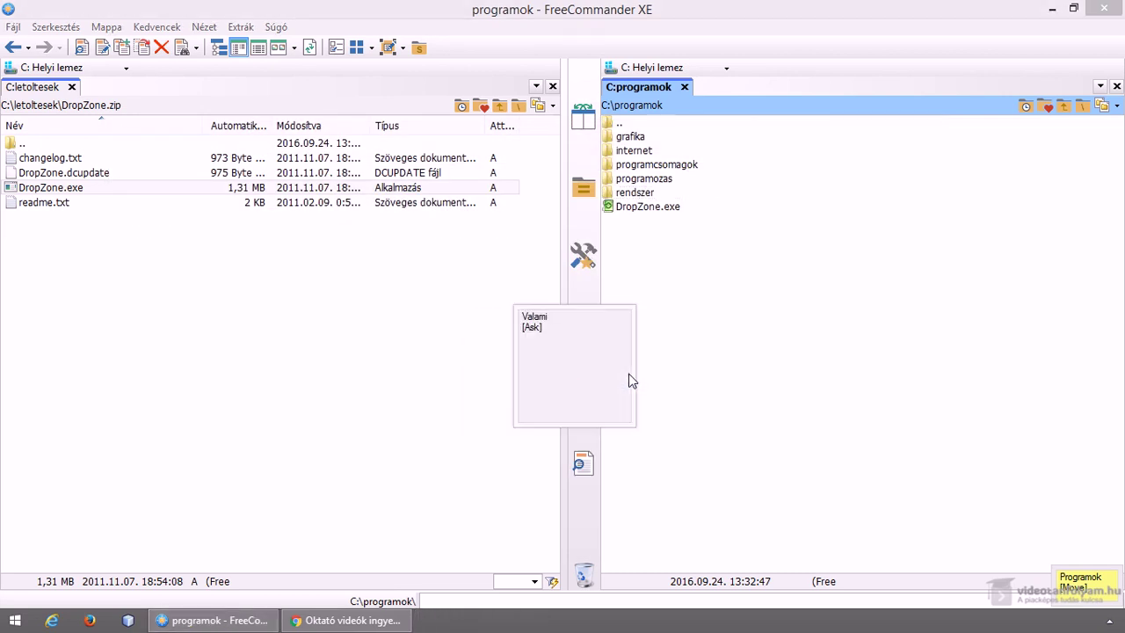
Place the Valami drop zone beside the Programok zone and go back from inside DropZone.zip to C:\letoltesek
{"action": "left_click_drag", "start_coordinate": [629, 419], "coordinate": [1034, 603]}
{"action": "key", "text": "BackSpace"}
{"action": "left_click", "coordinate": [748, 211]}
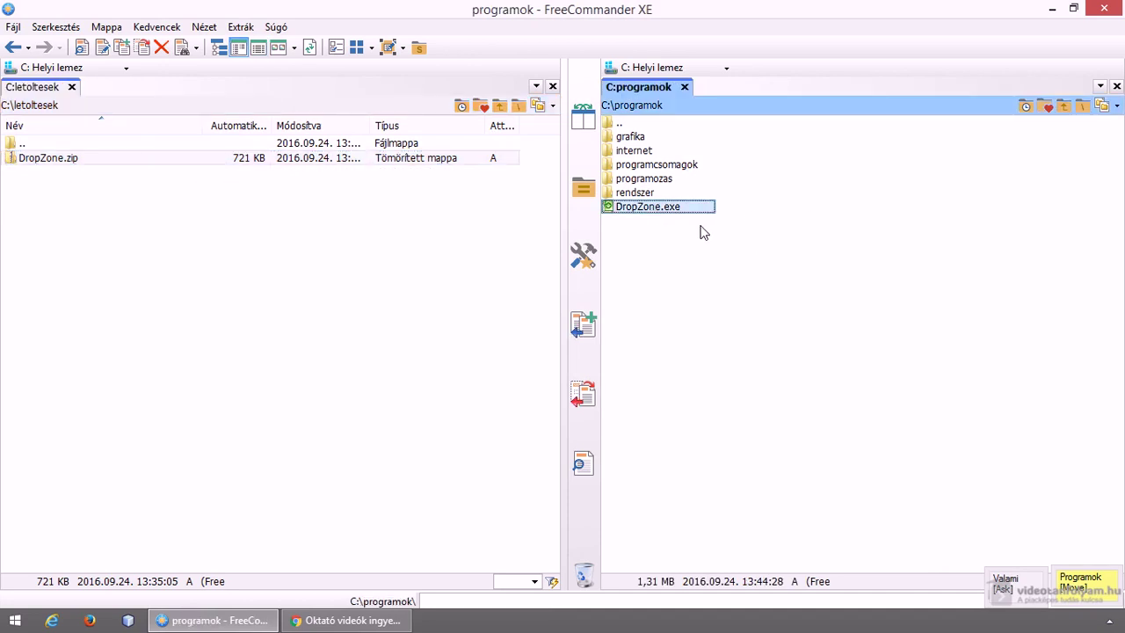
Copy DropZone.exe from C:\programok to the Grafika destination through the Valami drop zone, and open the grafika folder to check it
{"action": "left_click_drag", "start_coordinate": [638, 216], "coordinate": [1068, 570]}
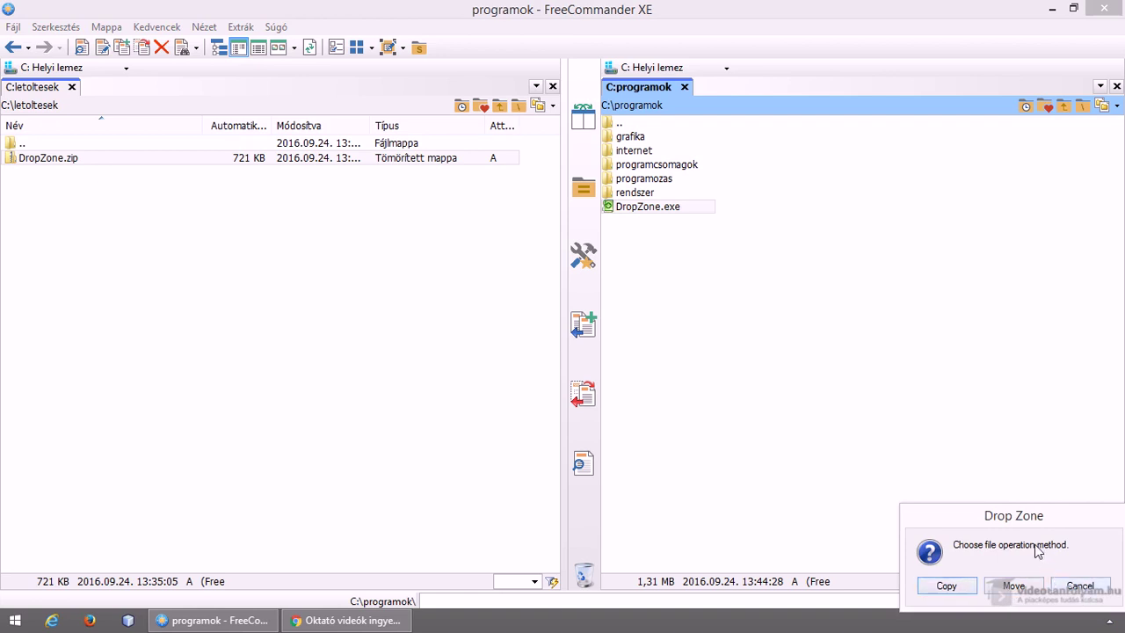
{"action": "left_click", "coordinate": [974, 587]}
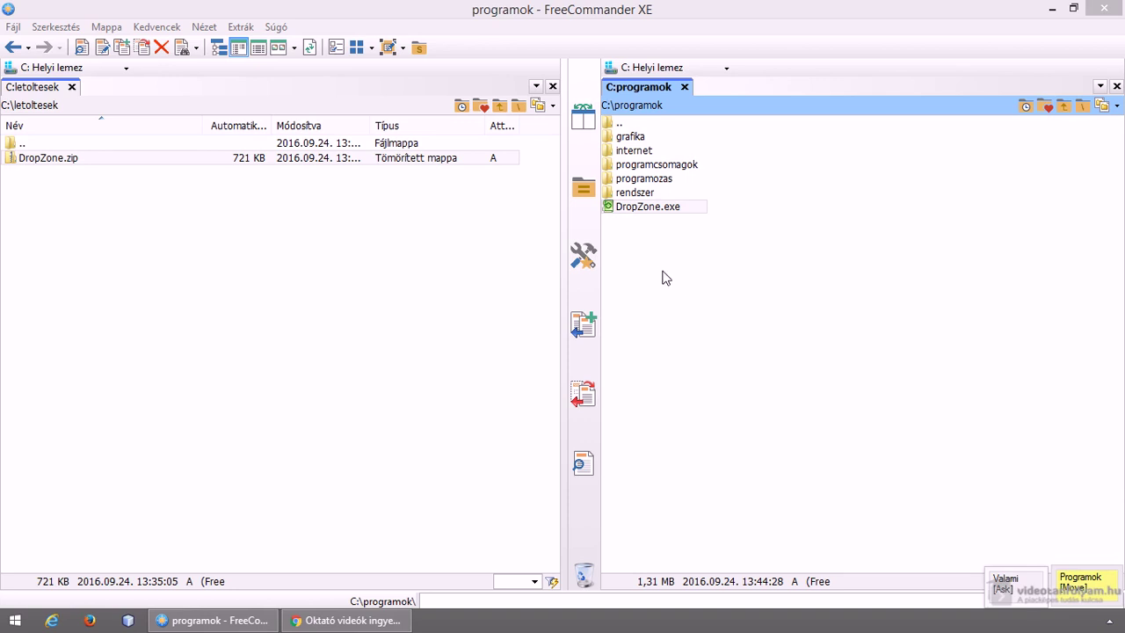
{"action": "left_click", "coordinate": [661, 206]}
{"action": "left_click_drag", "start_coordinate": [659, 207], "coordinate": [651, 137]}
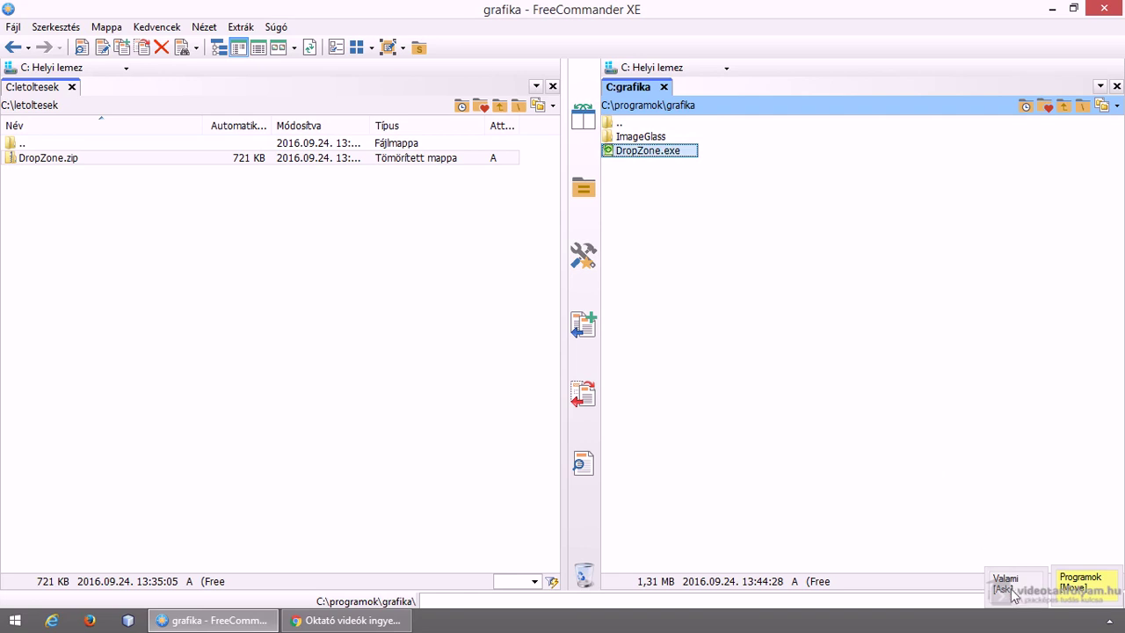
Drop DropZone.zip from C:\letoltesek onto the Valami zone, with Grafika as the destination and Copy as the method
{"action": "left_click", "coordinate": [60, 166]}
{"action": "left_click_drag", "start_coordinate": [63, 165], "coordinate": [1030, 587]}
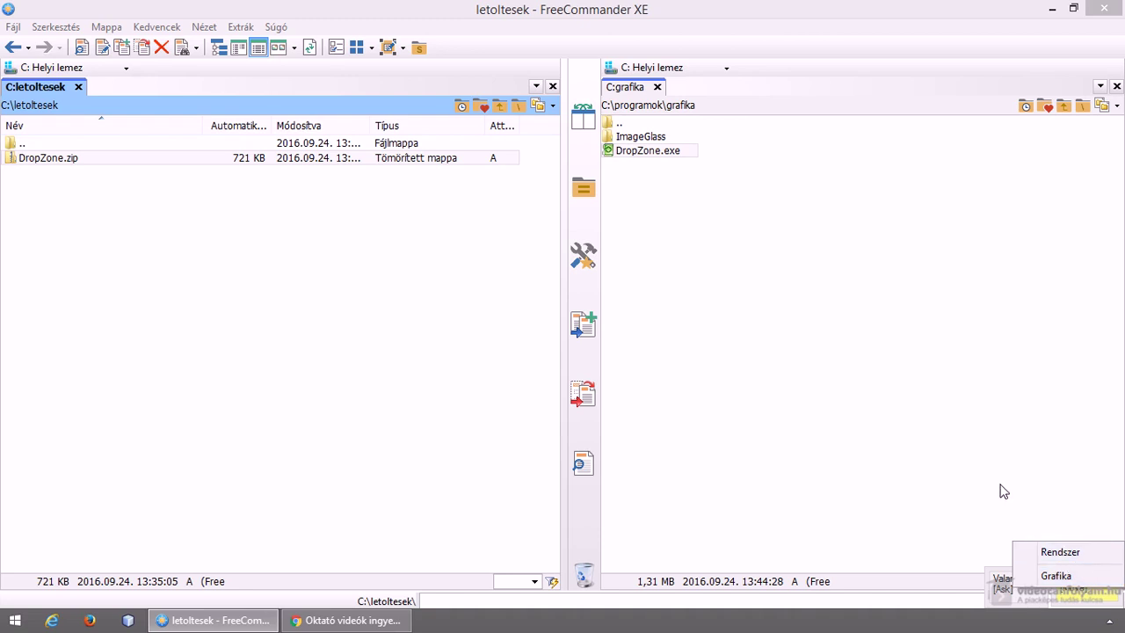
{"action": "left_click", "coordinate": [1056, 575]}
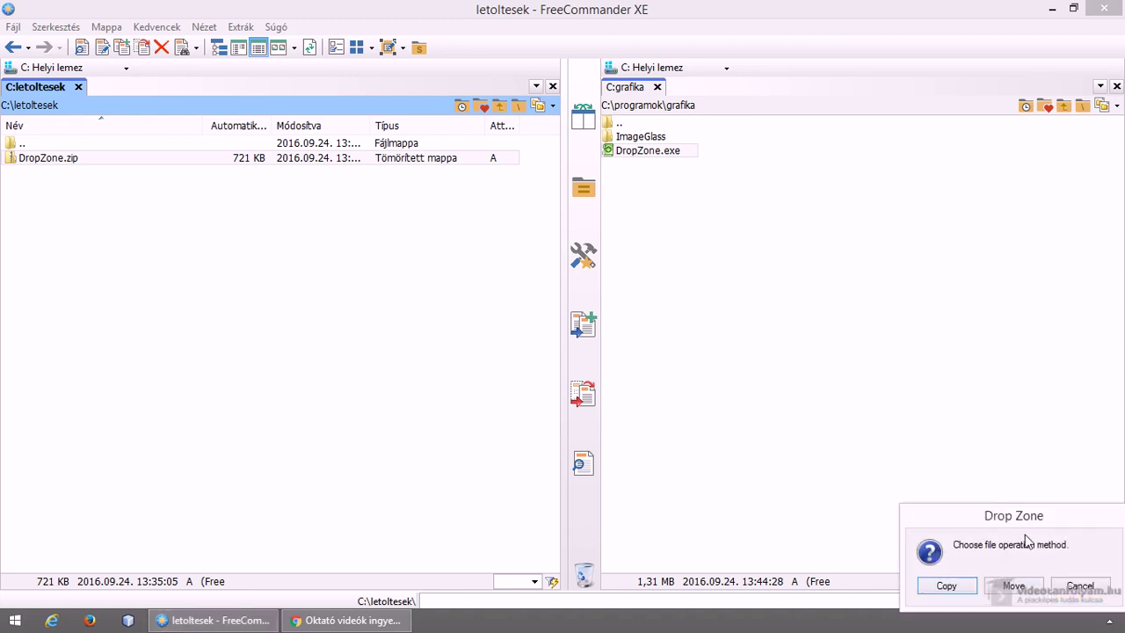
{"action": "left_click_drag", "start_coordinate": [1027, 521], "coordinate": [976, 506]}
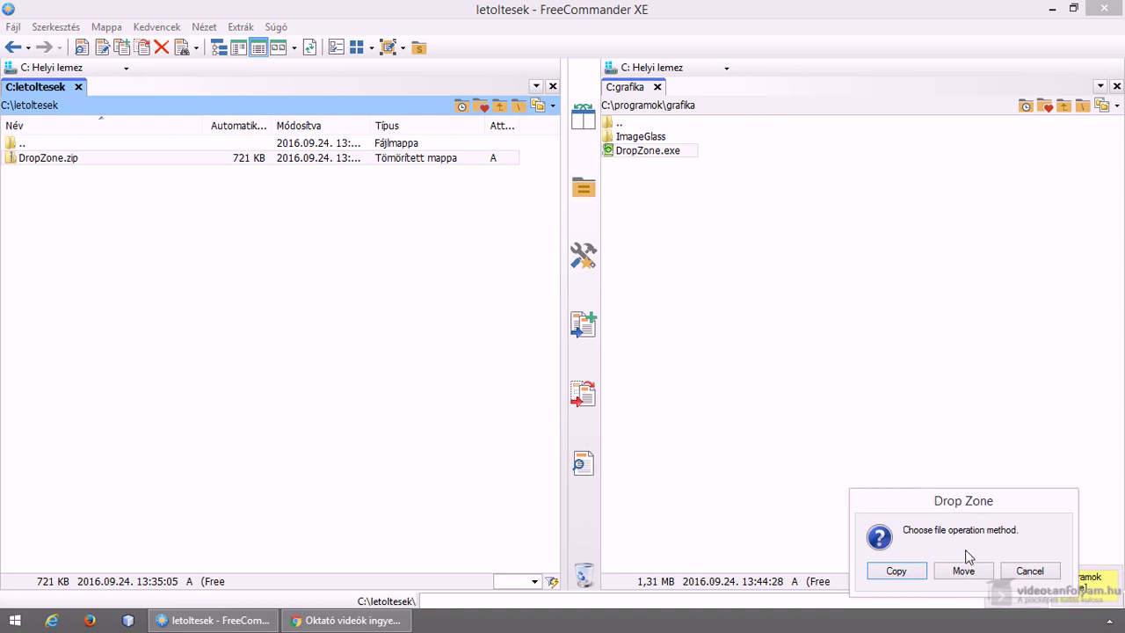
{"action": "left_click", "coordinate": [914, 569]}
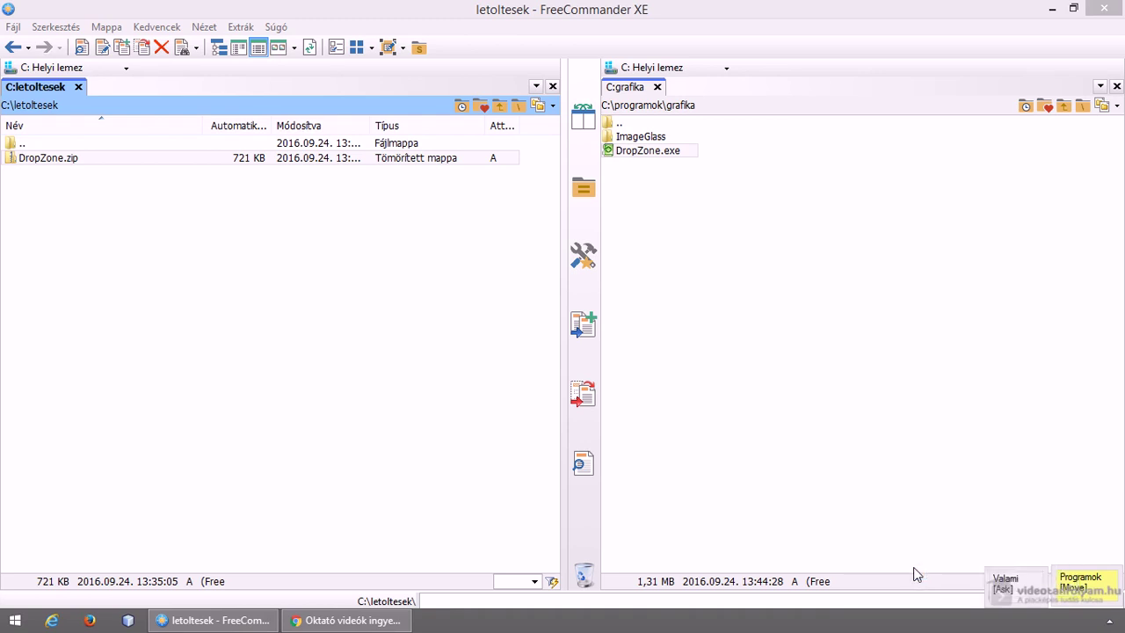